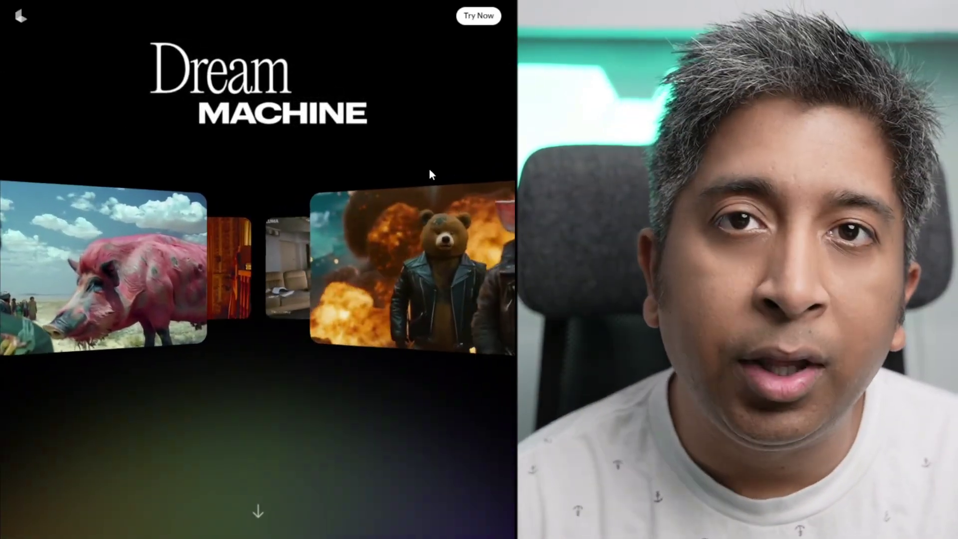
- Scroll the Dream Machine landing page past 'New freedoms of imagination' to the sample video gallery
{"action": "scroll", "coordinate": [429, 169], "scroll_direction": "down", "scroll_amount": 4}
{"action": "scroll", "coordinate": [430, 170], "scroll_direction": "down", "scroll_amount": 5}
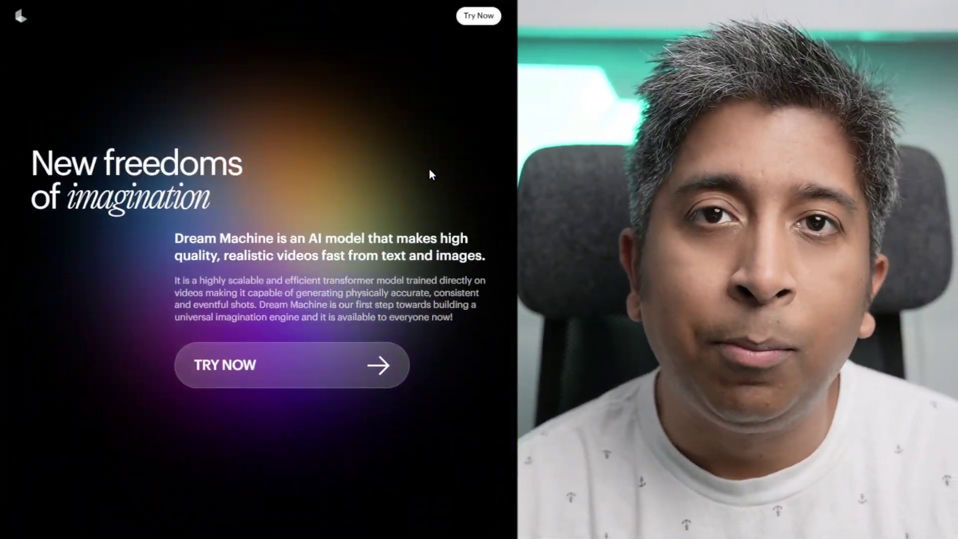
{"action": "scroll", "coordinate": [460, 172], "scroll_direction": "down", "scroll_amount": 5}
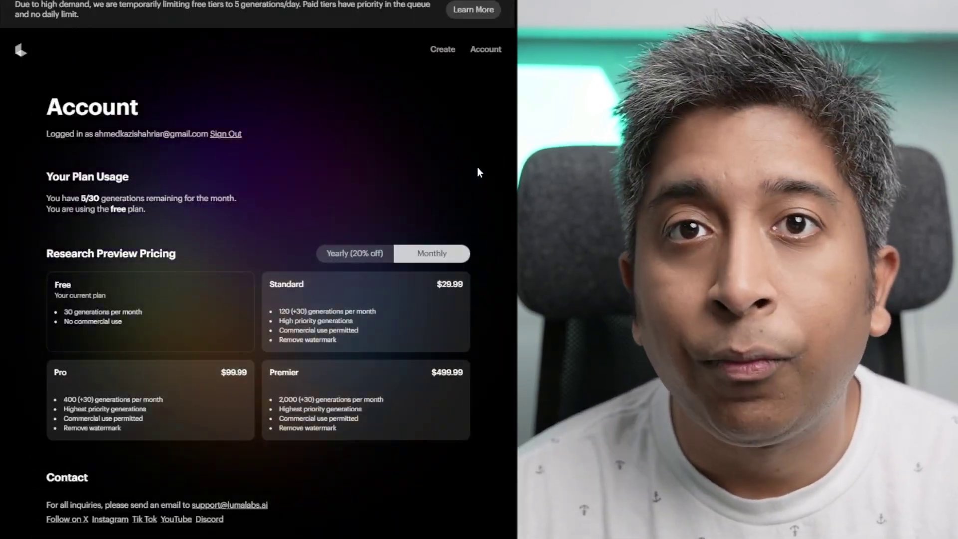
{"action": "scroll", "coordinate": [478, 171], "scroll_direction": "down", "scroll_amount": 1}
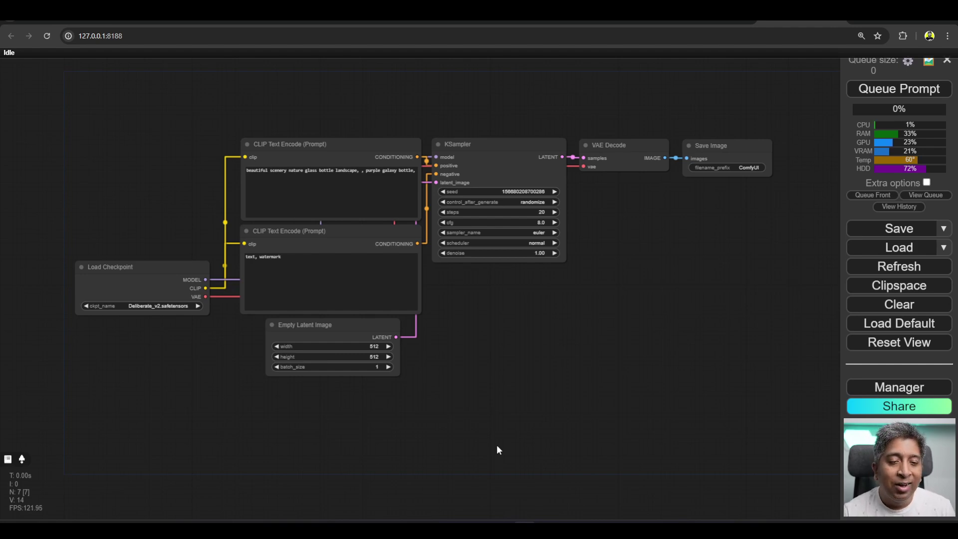
- Drop the workflow PNG from Explorer onto the canvas to load it, then view the lower purple group
{"action": "key", "text": "alt+Tab"}
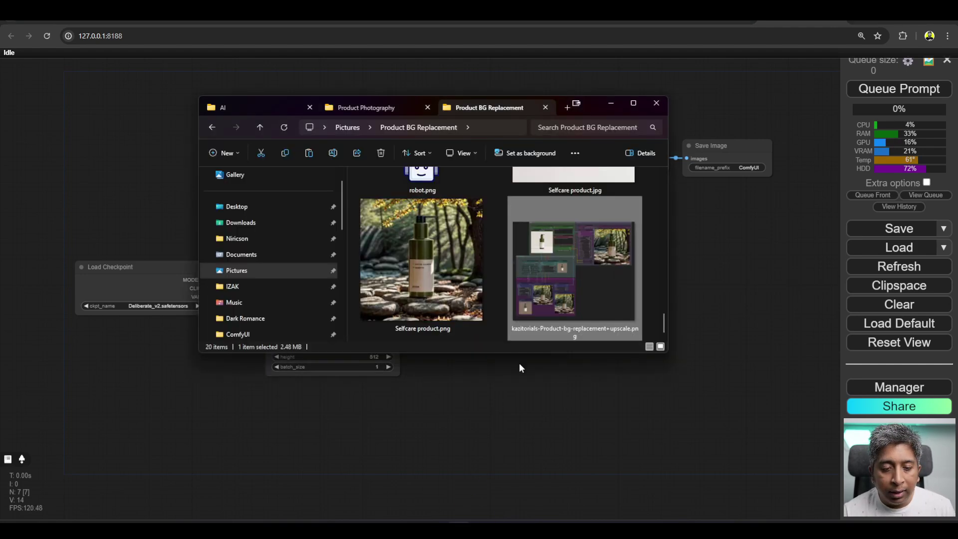
{"action": "left_click_drag", "start_coordinate": [574, 269], "coordinate": [742, 296]}
{"action": "scroll", "coordinate": [110, 316], "scroll_direction": "down", "scroll_amount": 5}
{"action": "left_click_drag", "start_coordinate": [476, 475], "coordinate": [562, 329]}
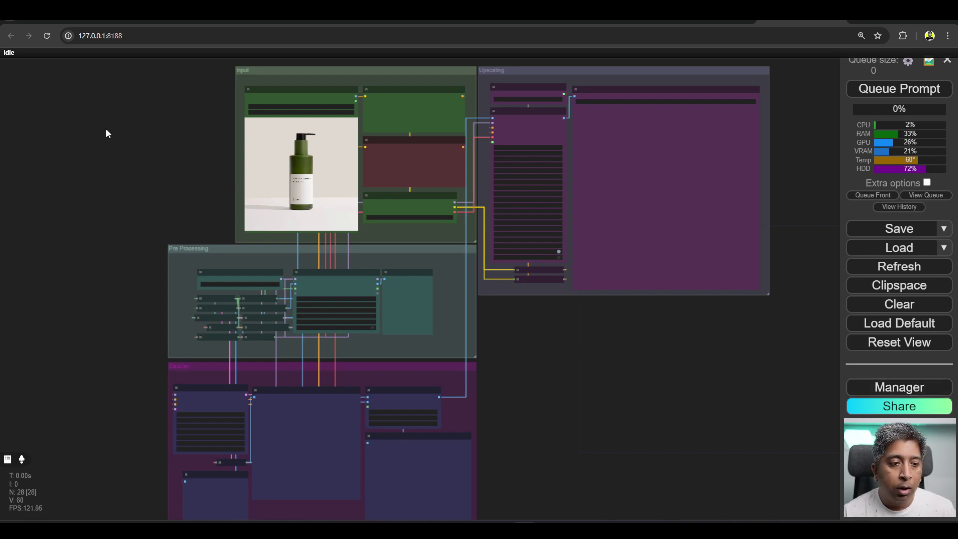
- Put Nike Air Jordan (2).png into the Load Image node and edit the positive CLIP Text Encode prompt
{"action": "scroll", "coordinate": [124, 150], "scroll_direction": "up", "scroll_amount": 5}
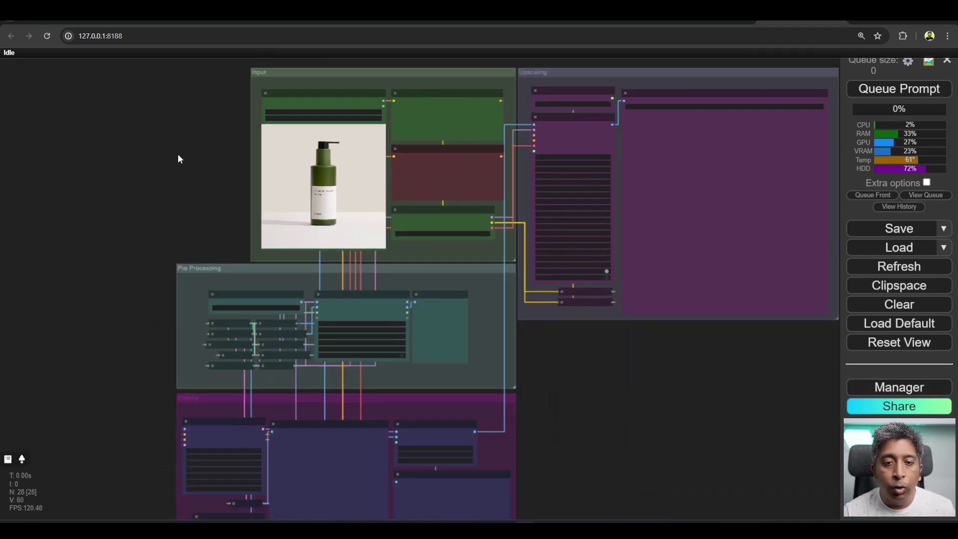
{"action": "scroll", "coordinate": [208, 144], "scroll_direction": "down", "scroll_amount": 5}
{"action": "scroll", "coordinate": [194, 134], "scroll_direction": "up", "scroll_amount": 5}
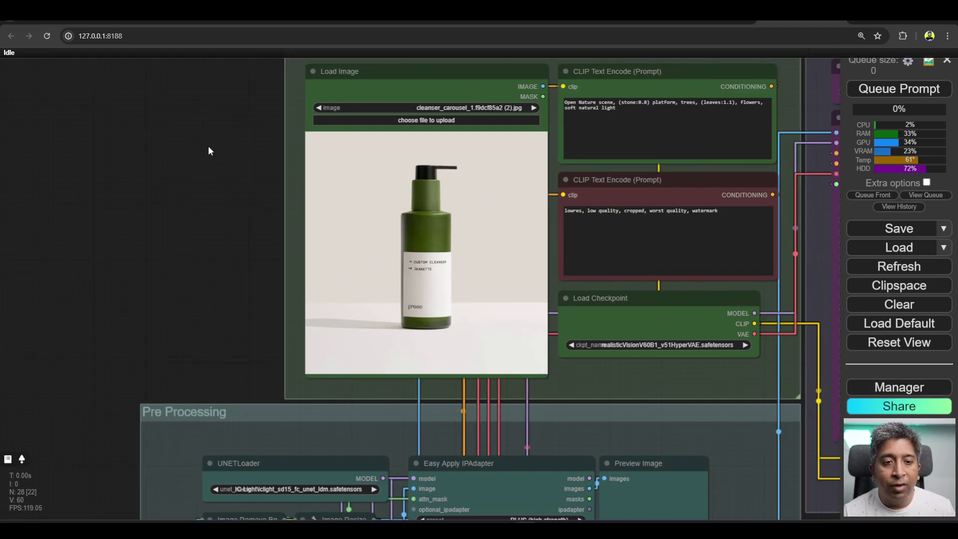
{"action": "key", "text": "alt+Tab"}
{"action": "scroll", "coordinate": [598, 257], "scroll_direction": "up", "scroll_amount": 2}
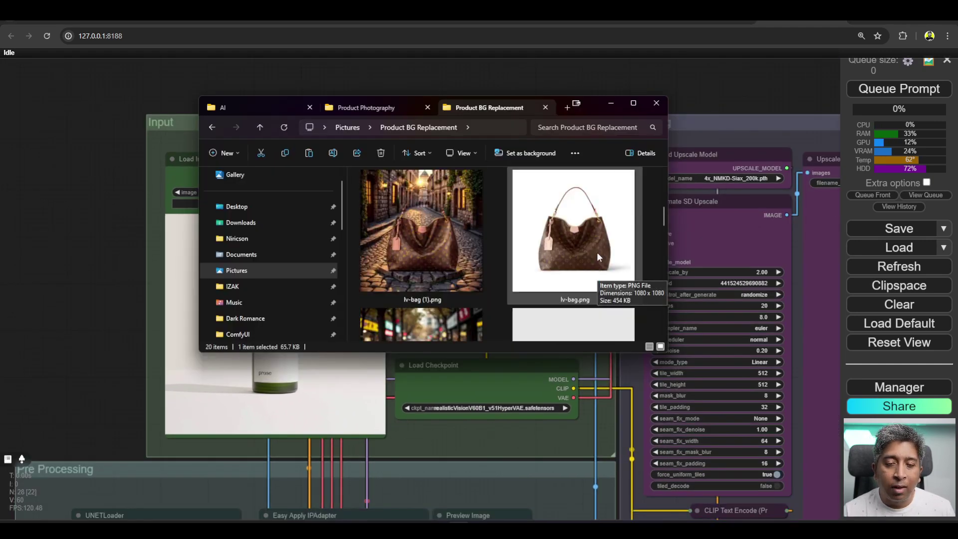
{"action": "scroll", "coordinate": [596, 252], "scroll_direction": "down", "scroll_amount": 1}
{"action": "left_click", "coordinate": [561, 260]}
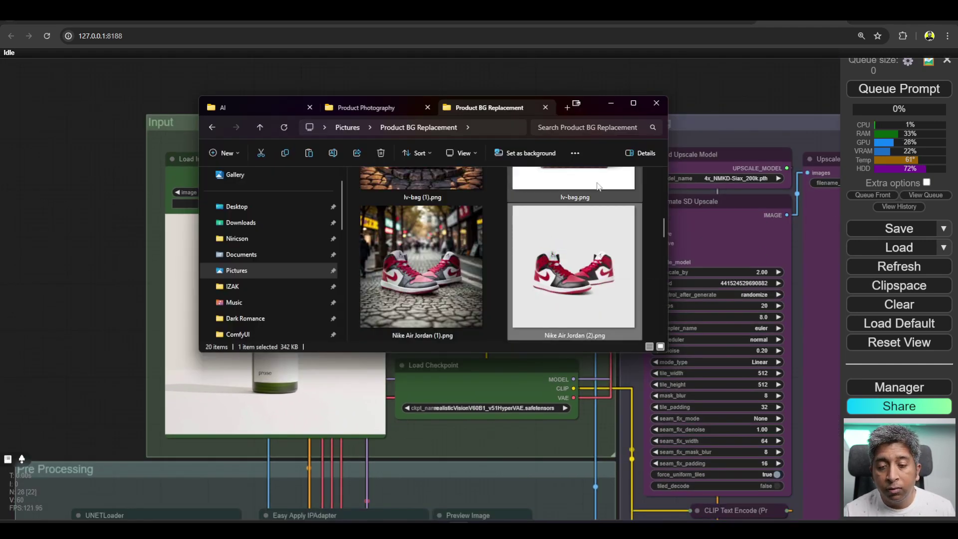
{"action": "left_click_drag", "start_coordinate": [561, 260], "coordinate": [215, 387]}
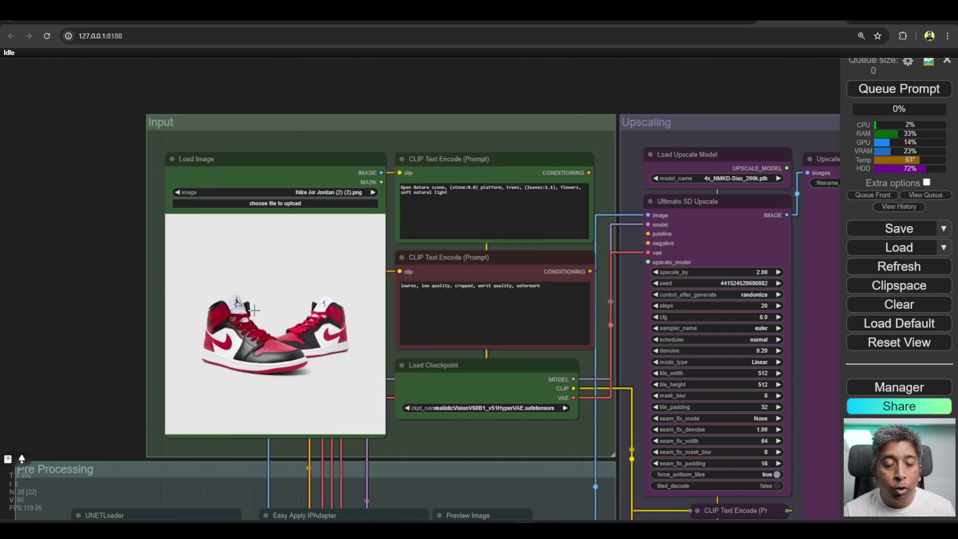
{"action": "left_click", "coordinate": [459, 197]}
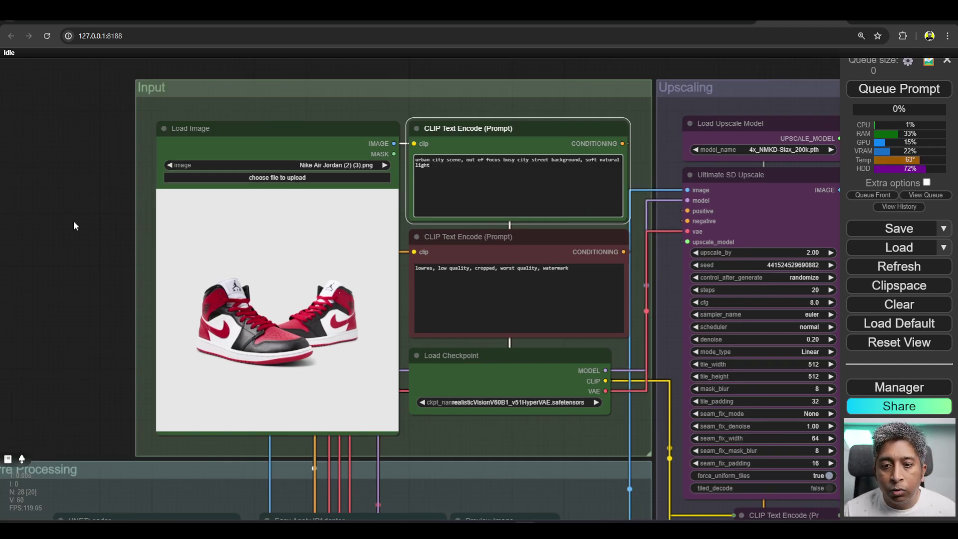
{"action": "left_click", "coordinate": [496, 357]}
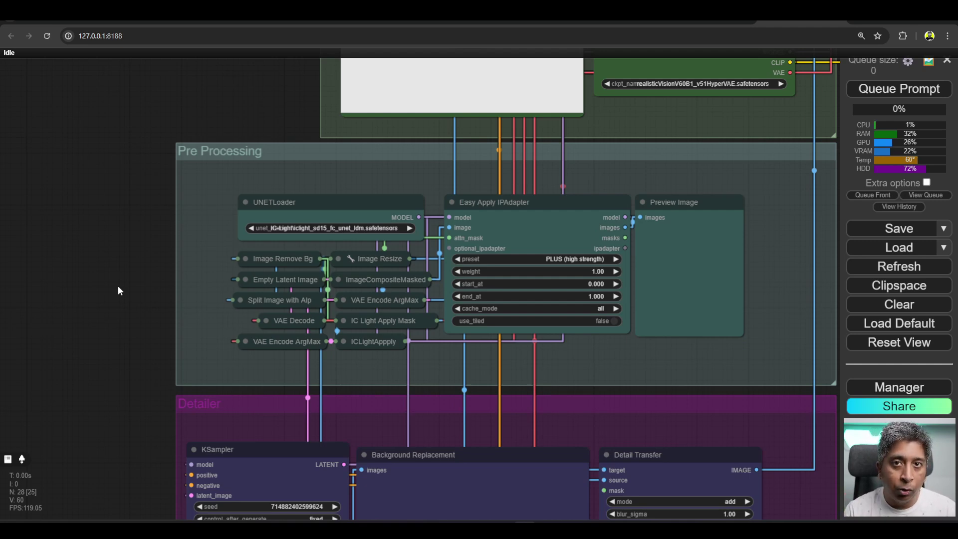
{"action": "left_click_drag", "start_coordinate": [118, 286], "coordinate": [164, 206]}
{"action": "left_click_drag", "start_coordinate": [210, 362], "coordinate": [78, 300]}
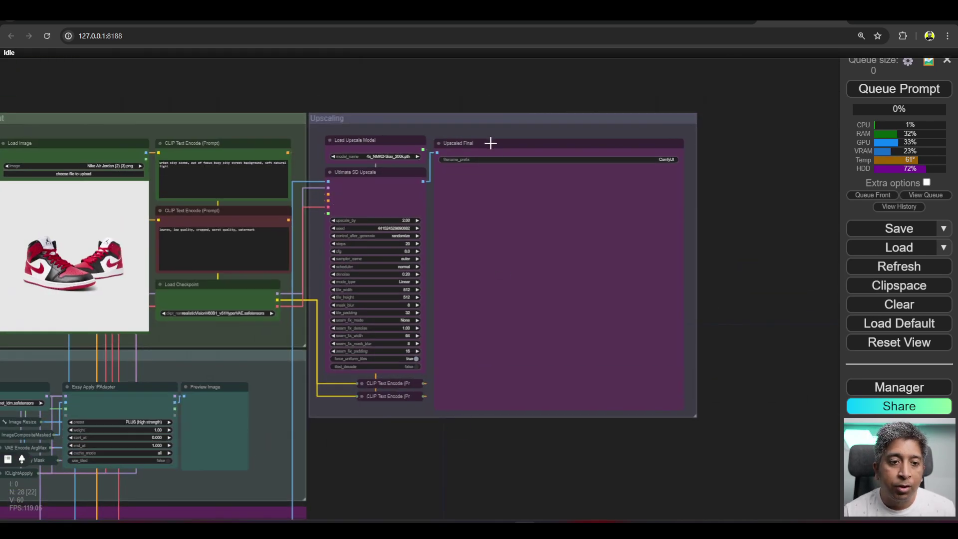
{"action": "scroll", "coordinate": [489, 143], "scroll_direction": "up", "scroll_amount": 2}
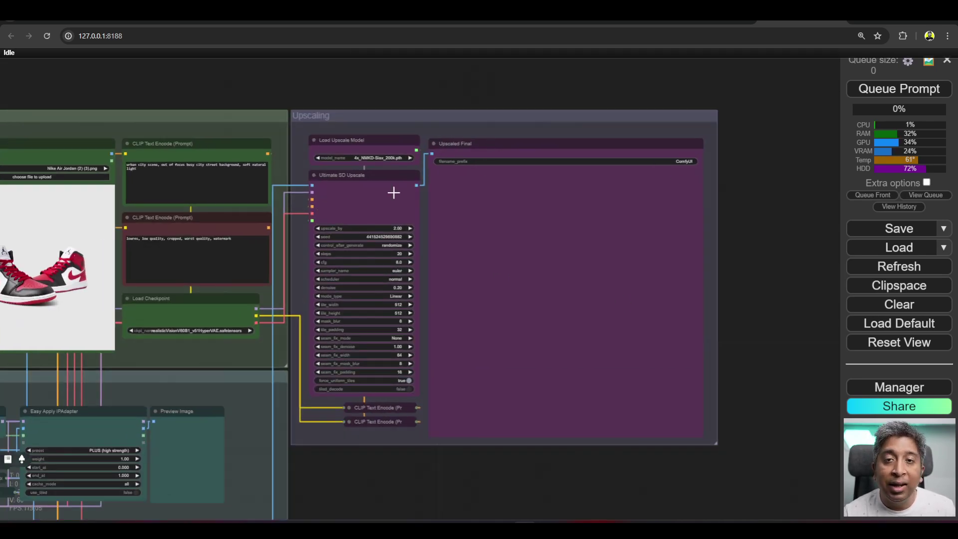
{"action": "scroll", "coordinate": [231, 77], "scroll_direction": "down", "scroll_amount": 2}
{"action": "scroll", "coordinate": [359, 264], "scroll_direction": "up", "scroll_amount": 1}
{"action": "scroll", "coordinate": [360, 264], "scroll_direction": "down", "scroll_amount": 2}
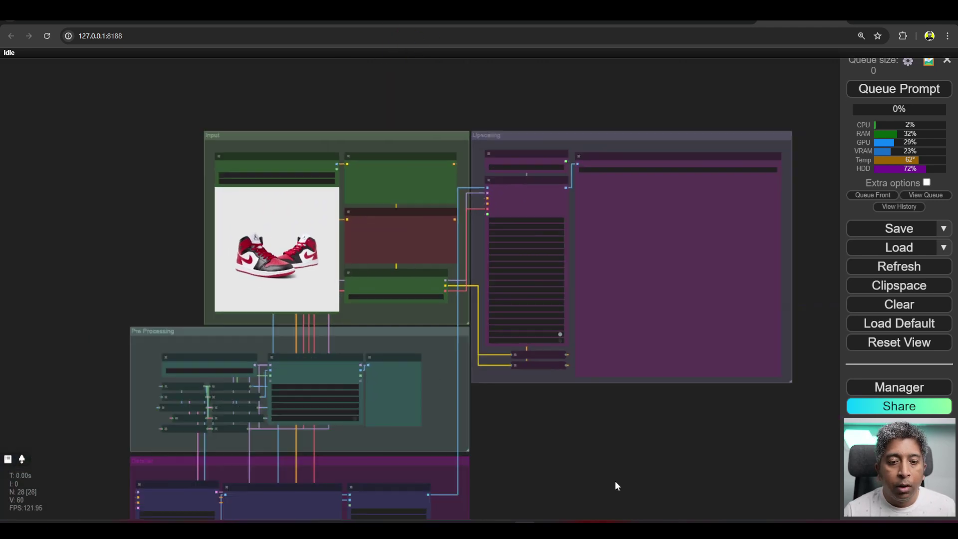
{"action": "scroll", "coordinate": [410, 251], "scroll_direction": "up", "scroll_amount": 2}
- Queue the workflow with Ctrl+Enter and view the Upscaled Final result beside the input image
{"action": "key", "text": "ctrl+Return"}
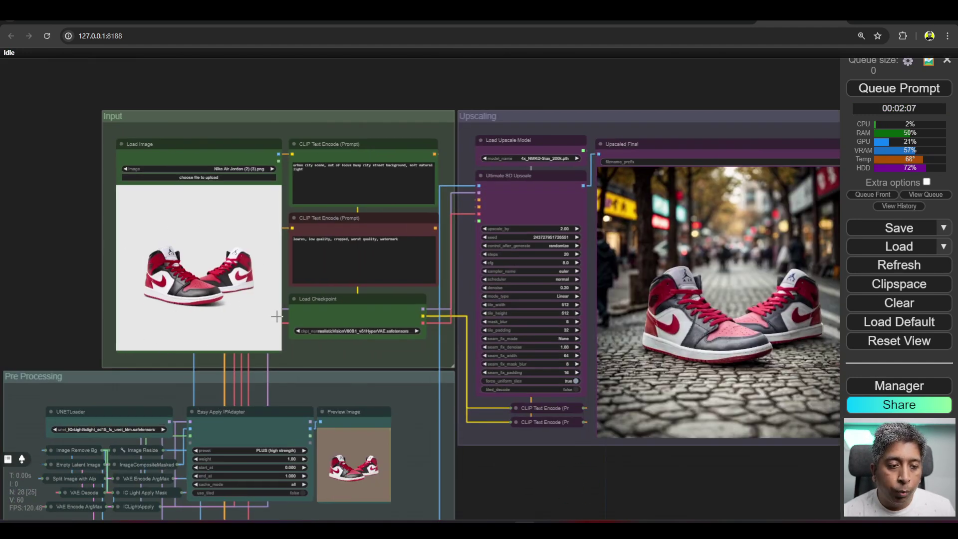
{"action": "left_click_drag", "start_coordinate": [730, 477], "coordinate": [447, 438]}
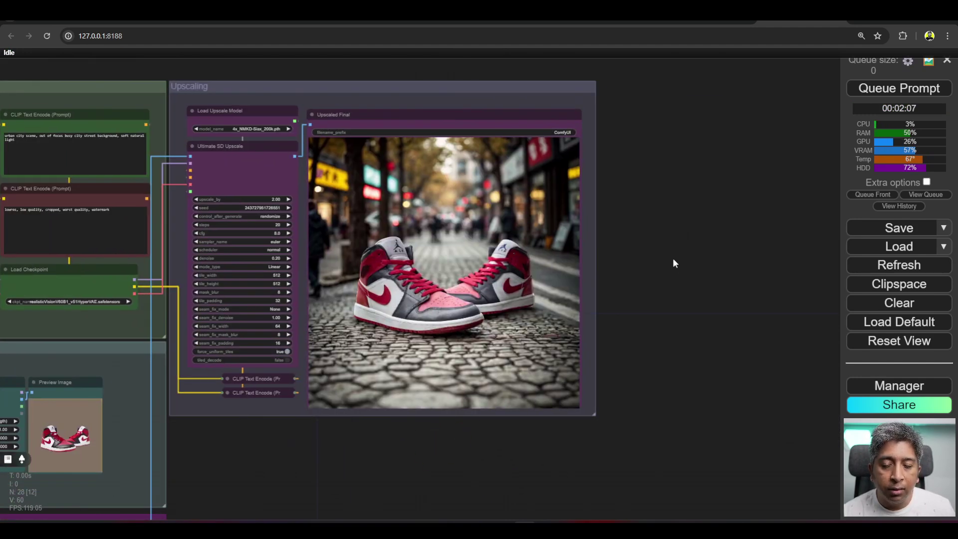
{"action": "scroll", "coordinate": [650, 214], "scroll_direction": "down", "scroll_amount": 5}
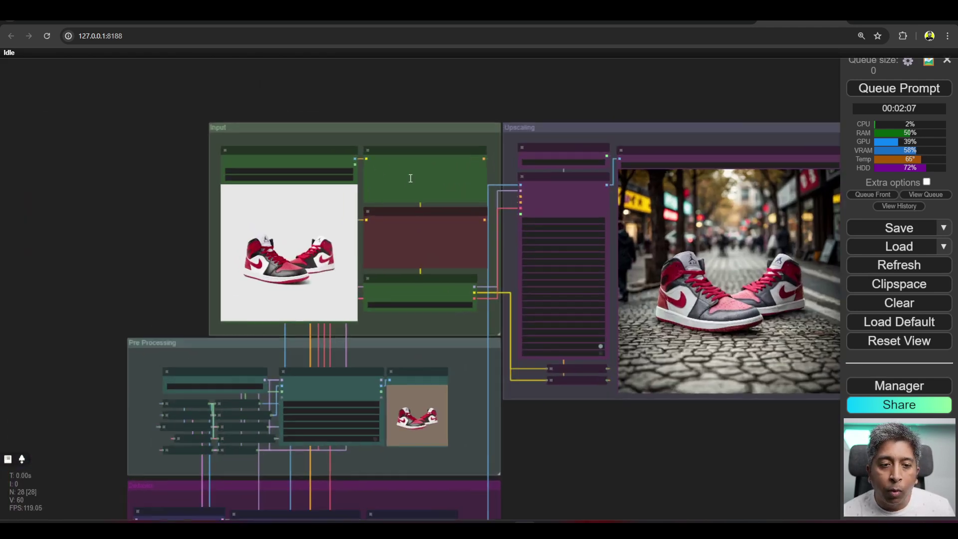
{"action": "scroll", "coordinate": [410, 178], "scroll_direction": "up", "scroll_amount": 1}
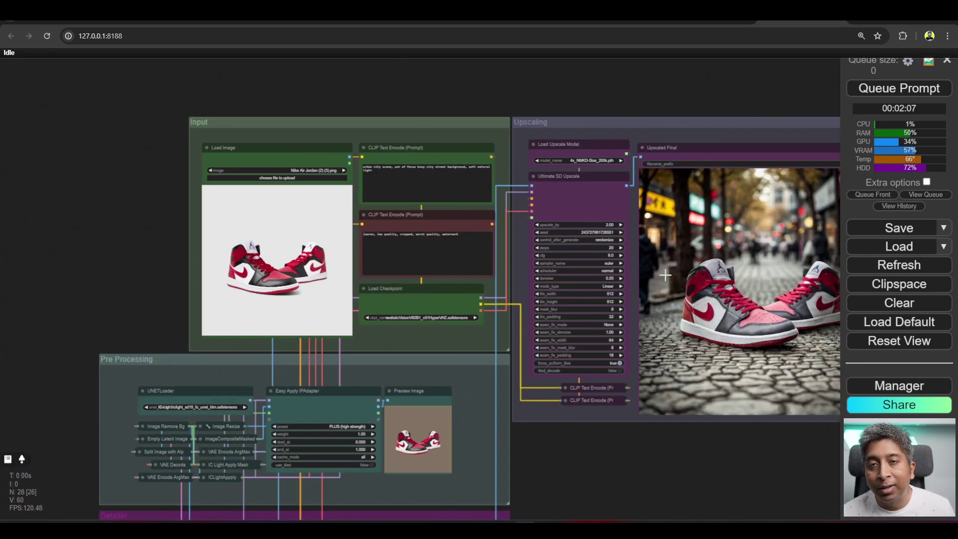
{"action": "left_click_drag", "start_coordinate": [669, 476], "coordinate": [502, 449]}
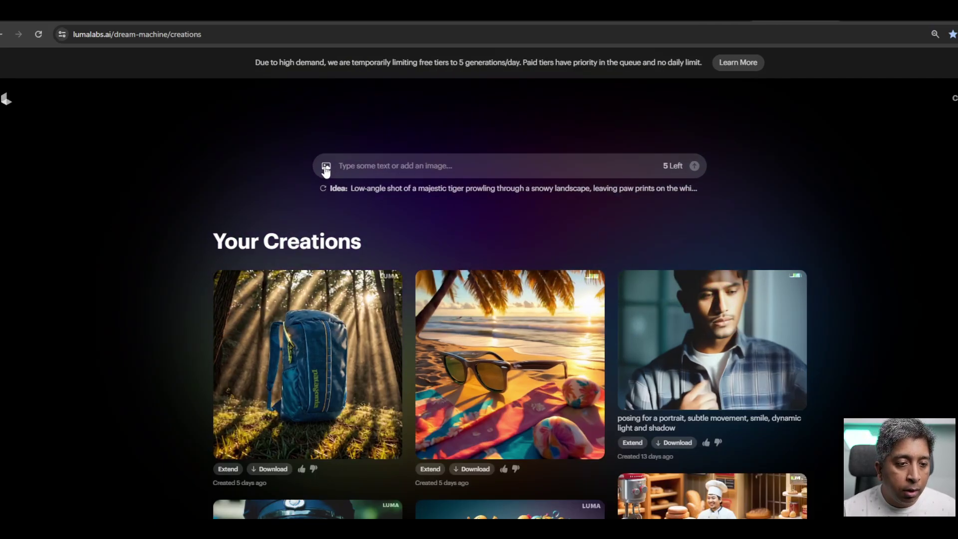
- Use Nike Air Jordan (1).png as the video's start frame, write the prompt, and play the video
{"action": "left_click", "coordinate": [326, 166]}
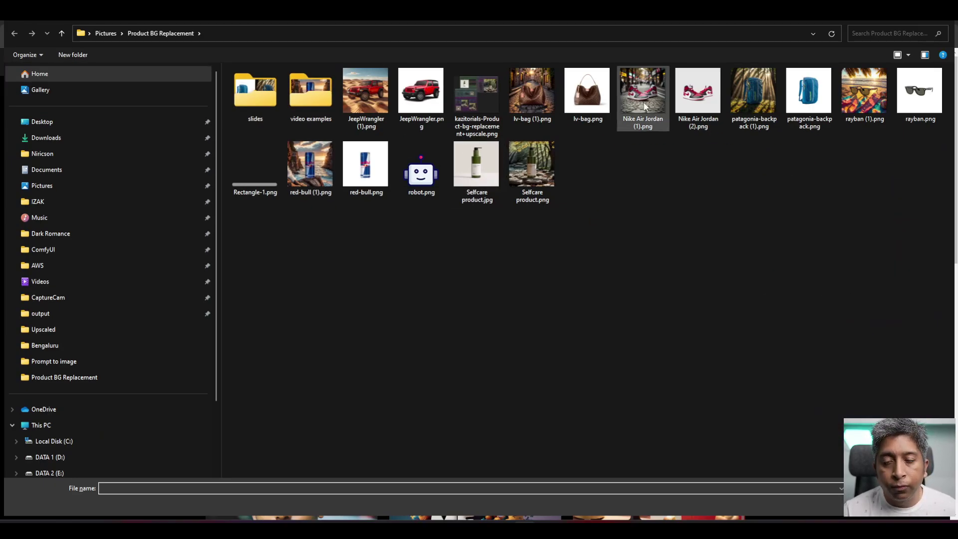
{"action": "left_click", "coordinate": [647, 97]}
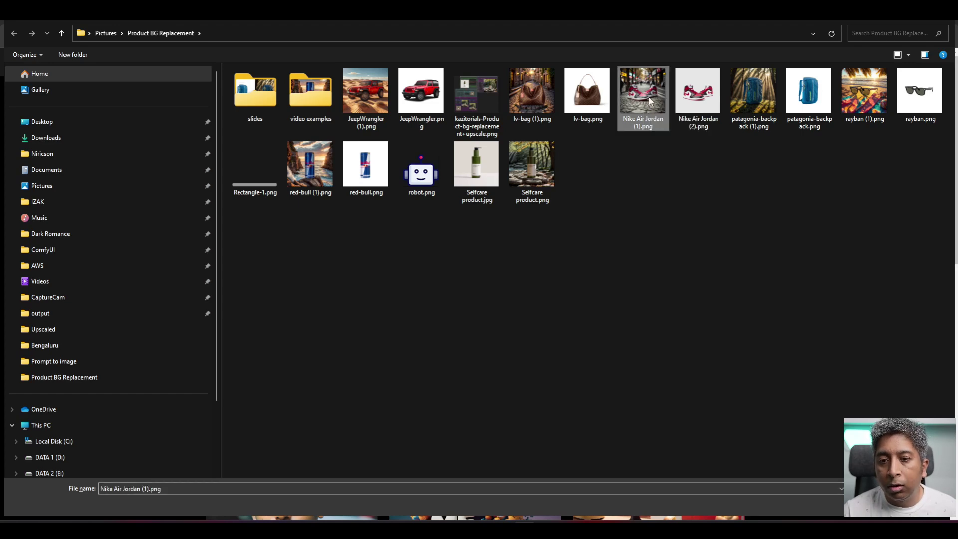
{"action": "key", "text": "Return"}
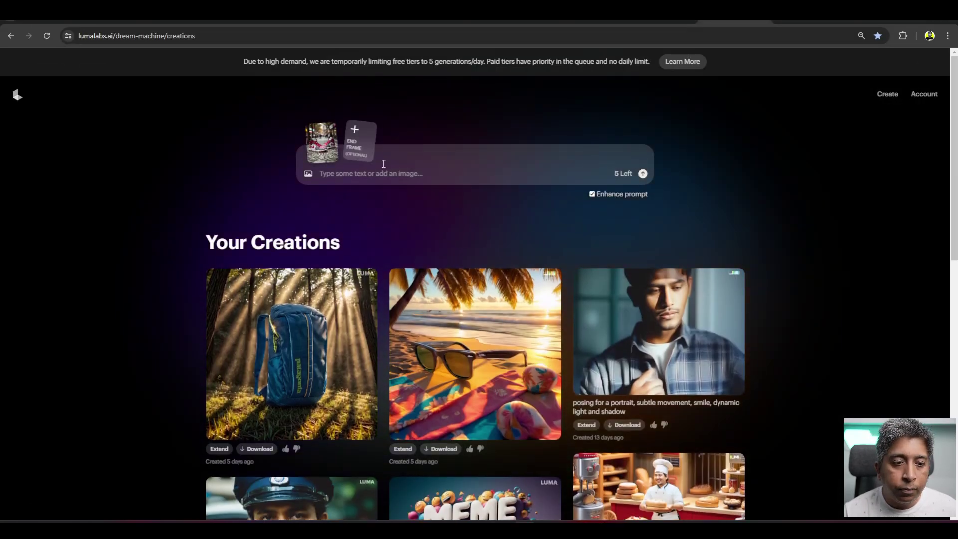
{"action": "left_click", "coordinate": [347, 175]}
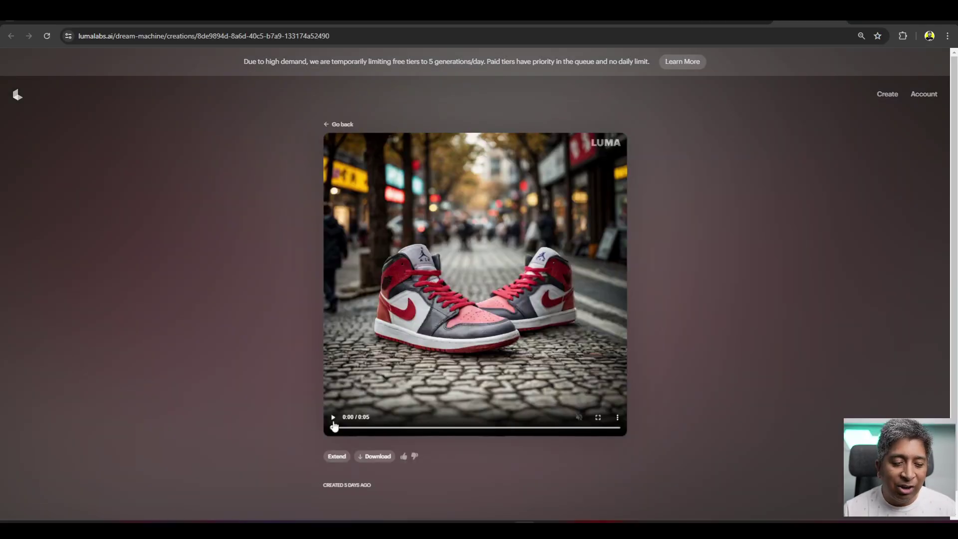
{"action": "left_click", "coordinate": [333, 423]}
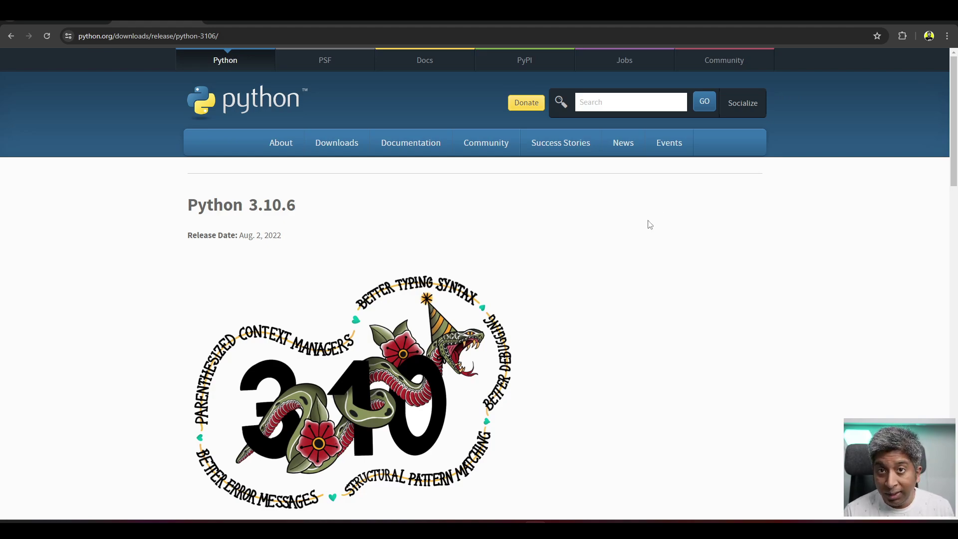
- Scroll down the Python 3.10.6 release page to the Files table of installers
{"action": "scroll", "coordinate": [562, 231], "scroll_direction": "down", "scroll_amount": 20}
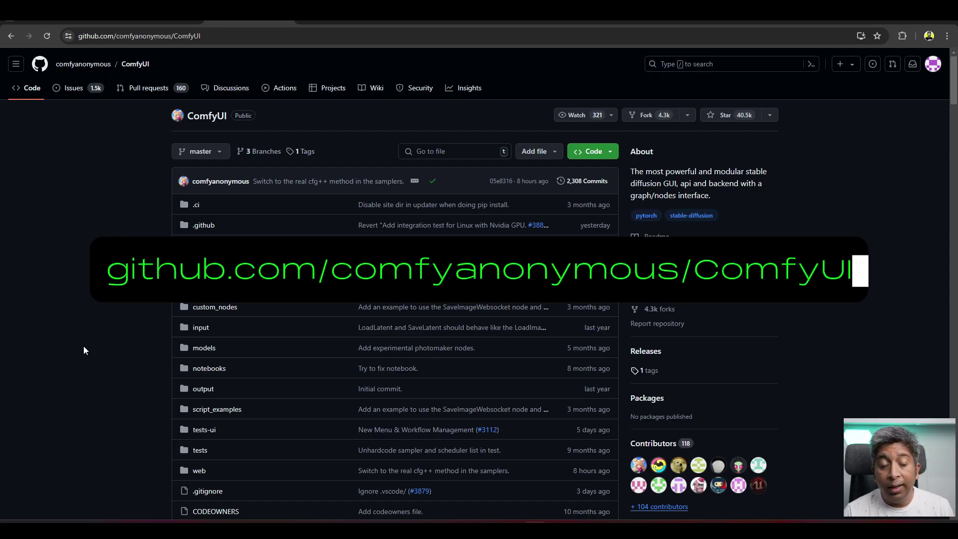
- Download the ComfyUI portable Windows build via the Direct link and launch run_nvidia_gpu.bat
{"action": "scroll", "coordinate": [83, 350], "scroll_direction": "down", "scroll_amount": 7}
{"action": "scroll", "coordinate": [84, 350], "scroll_direction": "down", "scroll_amount": 9}
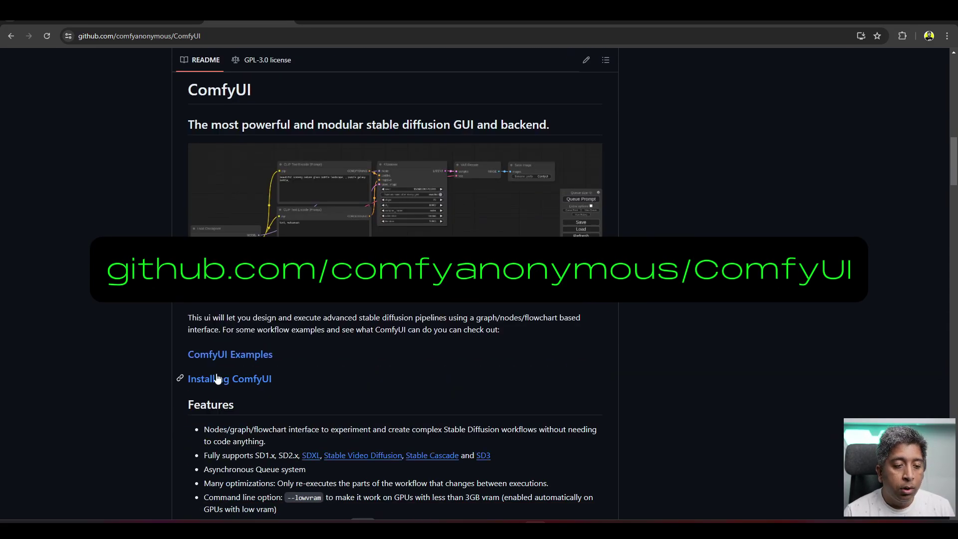
{"action": "left_click", "coordinate": [206, 383]}
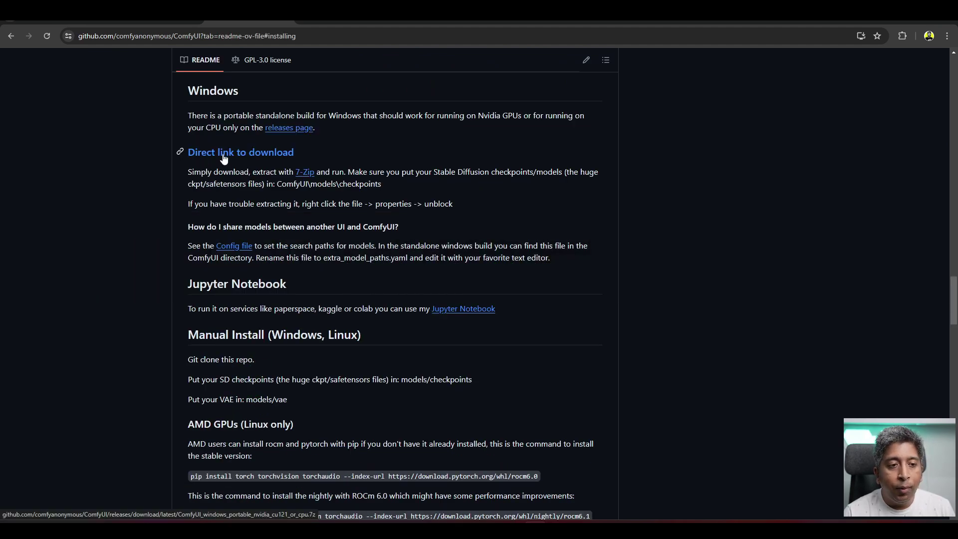
{"action": "left_click", "coordinate": [258, 156]}
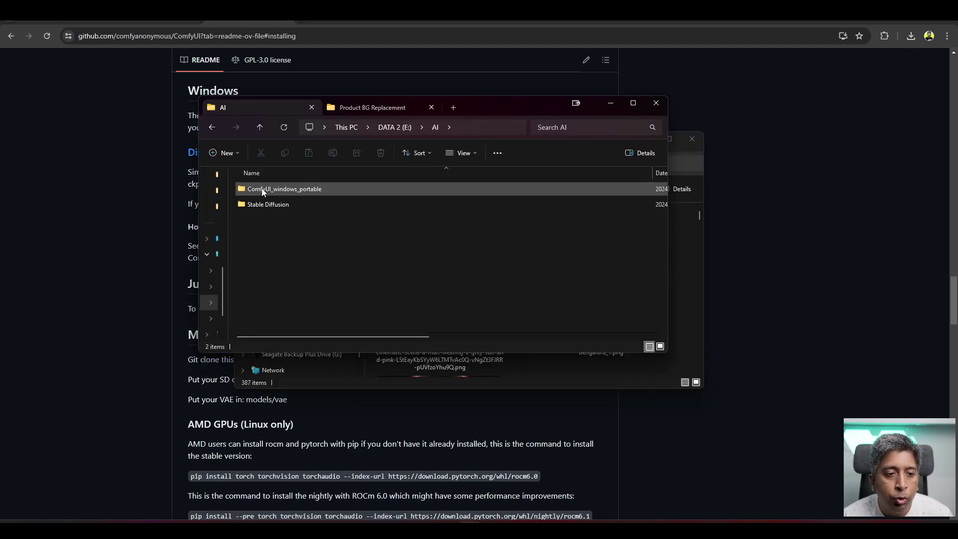
{"action": "double_click", "coordinate": [307, 190]}
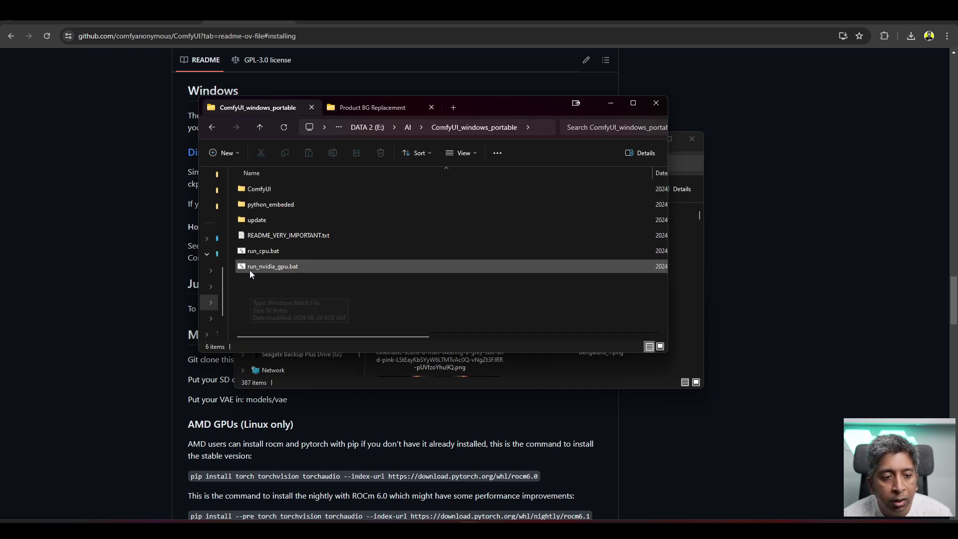
{"action": "double_click", "coordinate": [295, 267]}
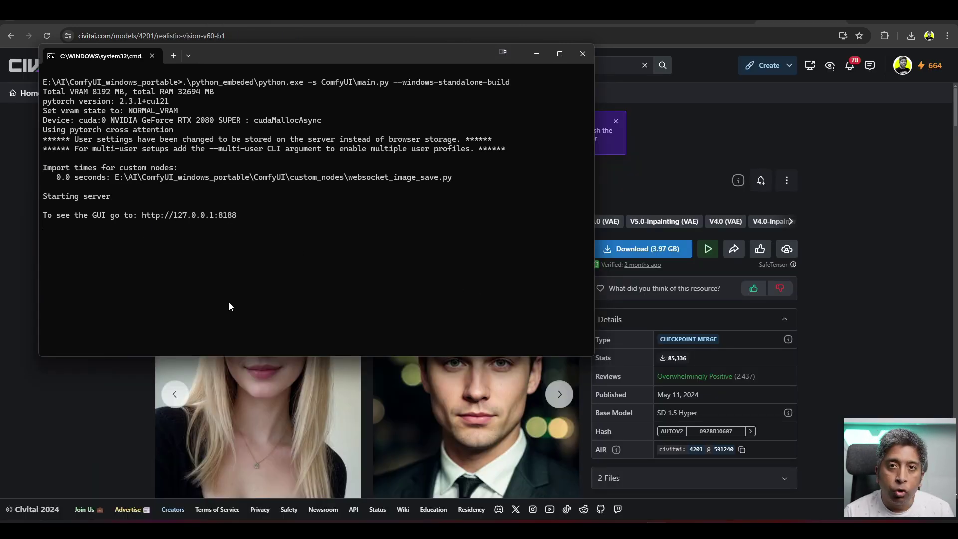
{"action": "left_click", "coordinate": [218, 215], "text": "ctrl"}
{"action": "left_click_drag", "start_coordinate": [661, 382], "coordinate": [517, 340]}
{"action": "scroll", "coordinate": [516, 339], "scroll_direction": "down", "scroll_amount": 1}
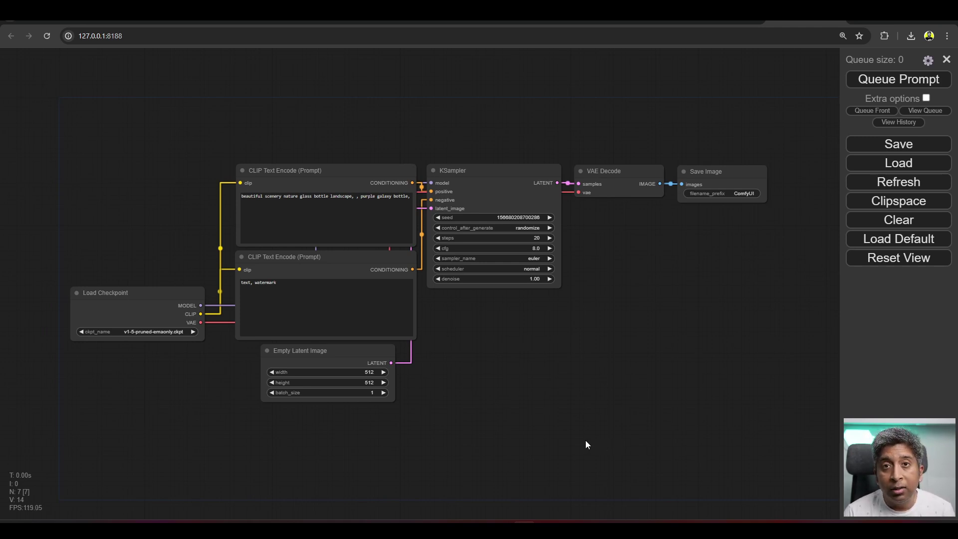
- Copy the ComfyUI-Manager repository's HTTPS clone URL from the green Code button's menu
{"action": "left_click", "coordinate": [321, 26]}
{"action": "left_click", "coordinate": [594, 152]}
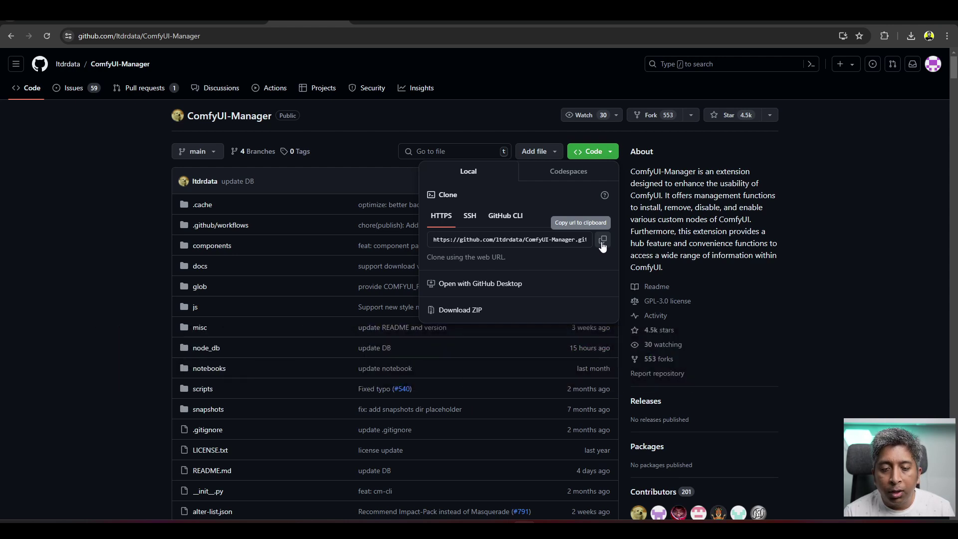
{"action": "left_click", "coordinate": [603, 242]}
{"action": "left_click", "coordinate": [603, 242]}
{"action": "key", "text": "alt+Tab"}
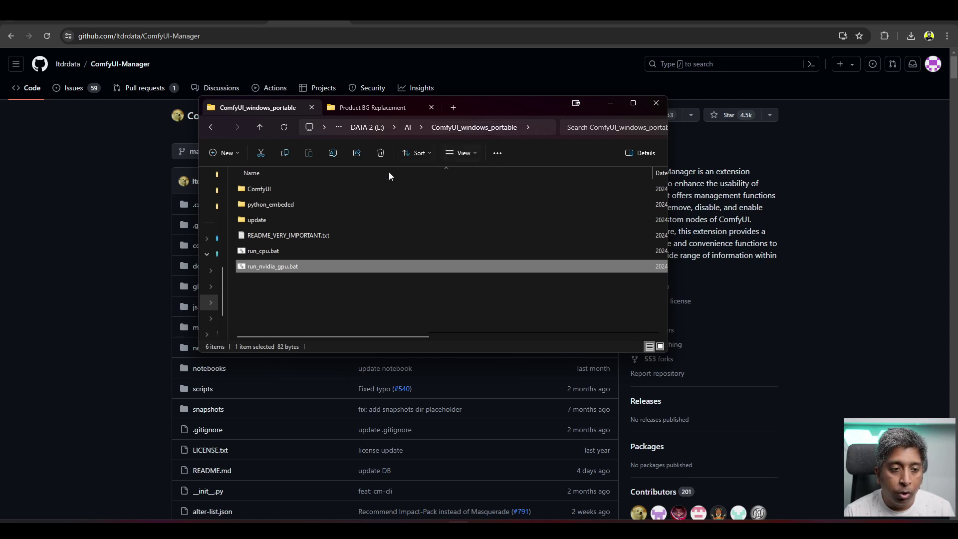
- Go to ComfyUI\custom_nodes in the portable folder and enter cmd in the address bar
{"action": "double_click", "coordinate": [266, 191]}
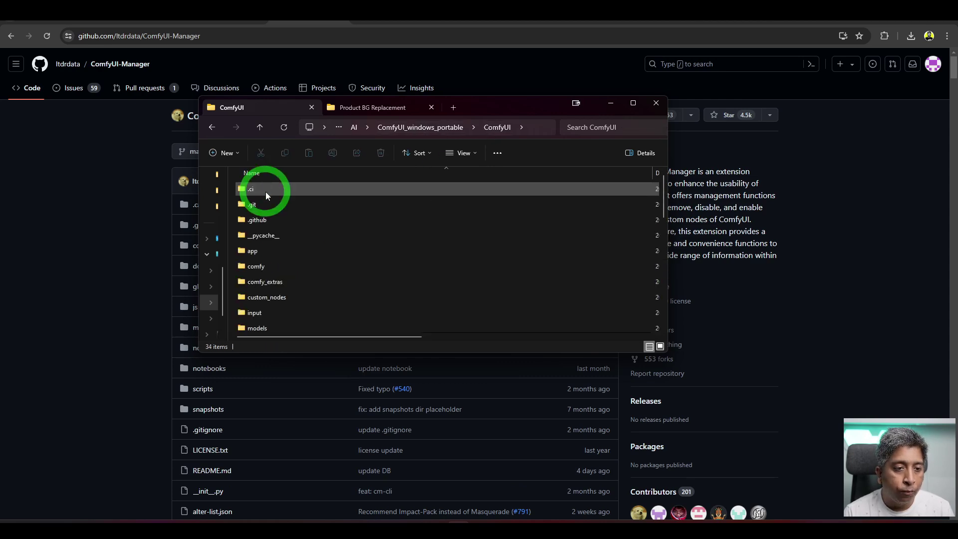
{"action": "double_click", "coordinate": [267, 298]}
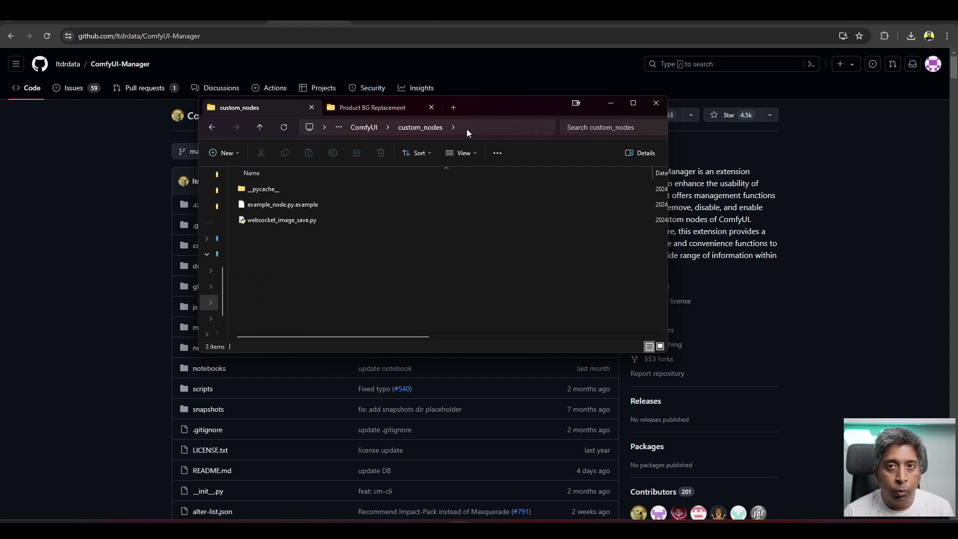
{"action": "left_click", "coordinate": [504, 124]}
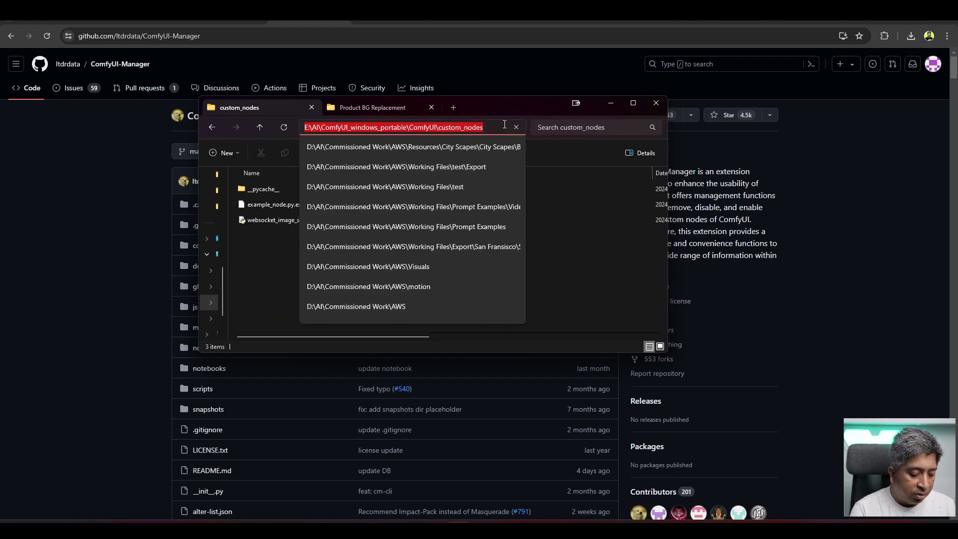
{"action": "type", "text": "cmd"}
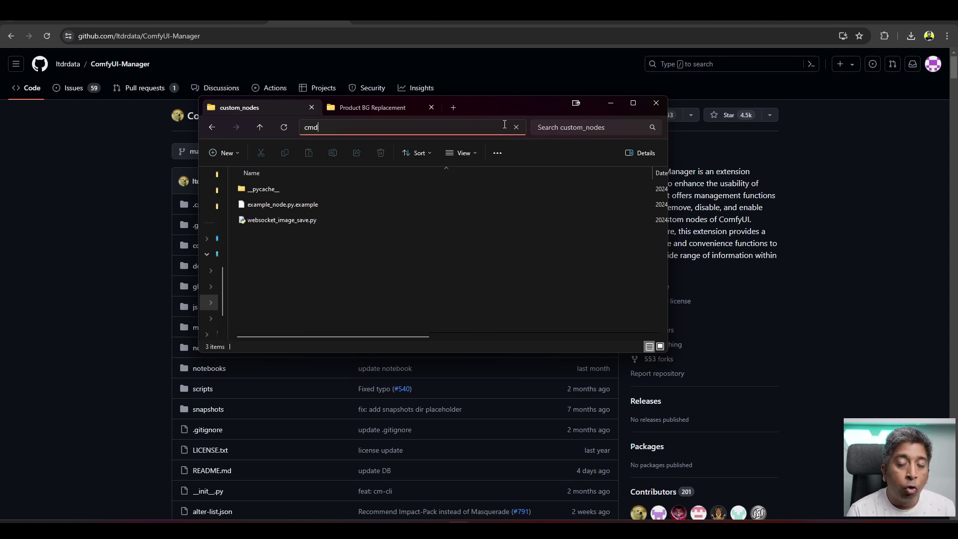
- From a command prompt in custom_nodes, run git clone with the pasted ComfyUI-Manager URL
{"action": "key", "text": "Return"}
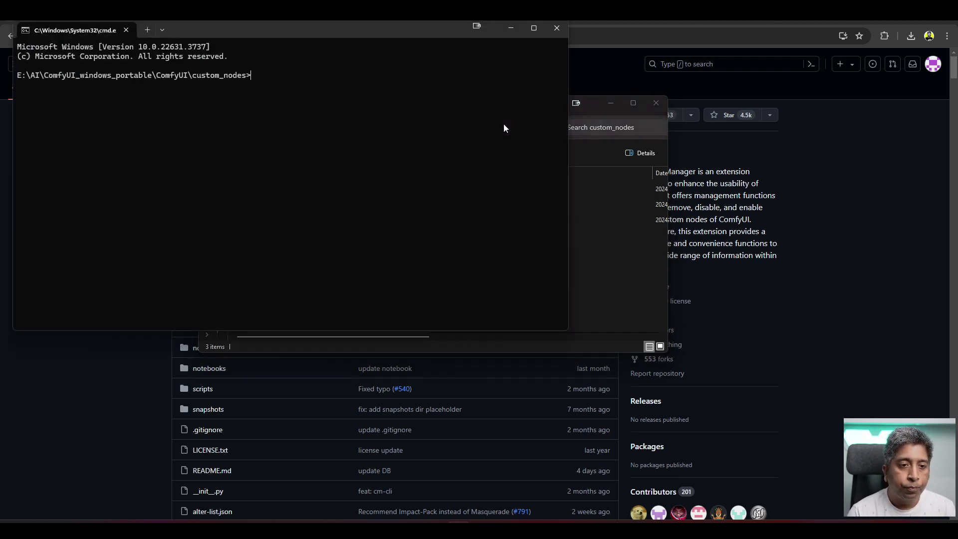
{"action": "left_click_drag", "start_coordinate": [427, 35], "coordinate": [554, 111]}
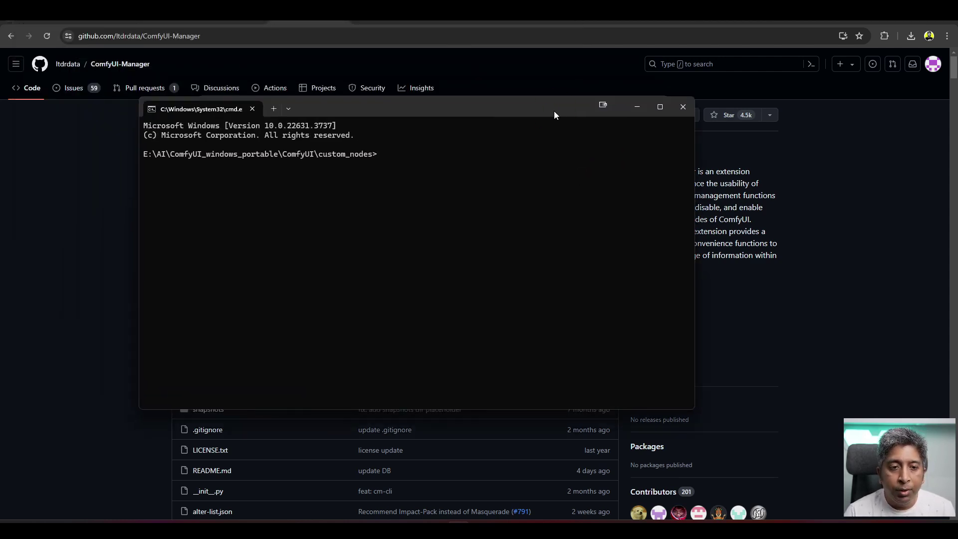
{"action": "type", "text": "git"}
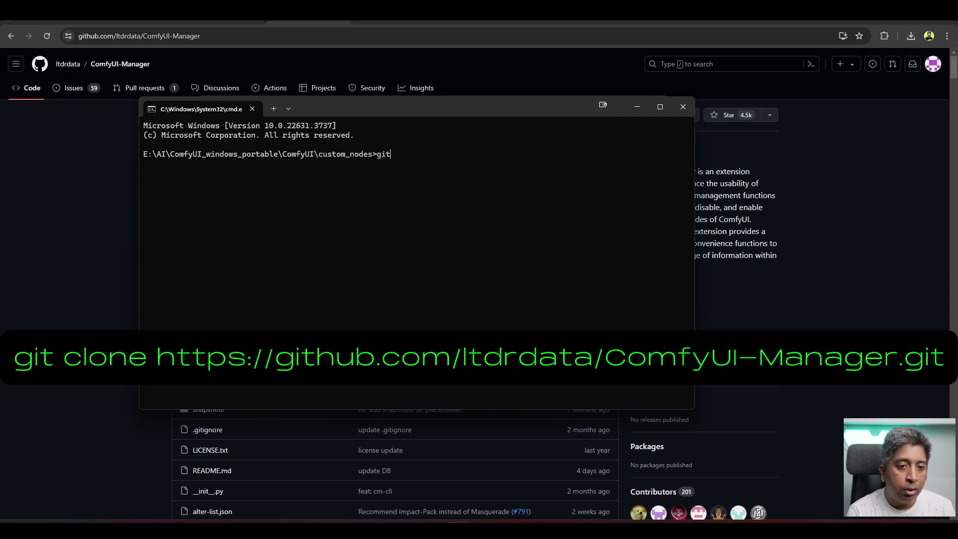
{"action": "type", "text": " clone"}
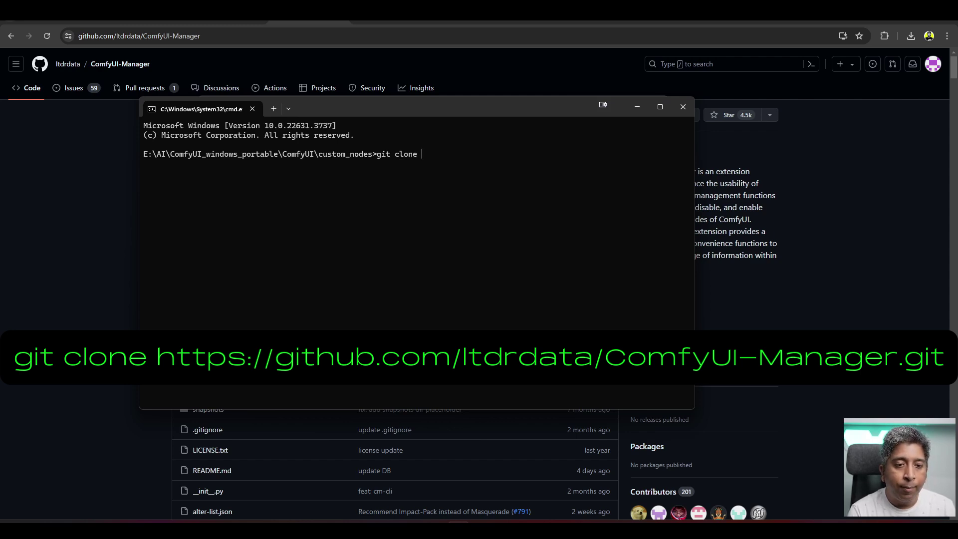
{"action": "key", "text": "ctrl+v"}
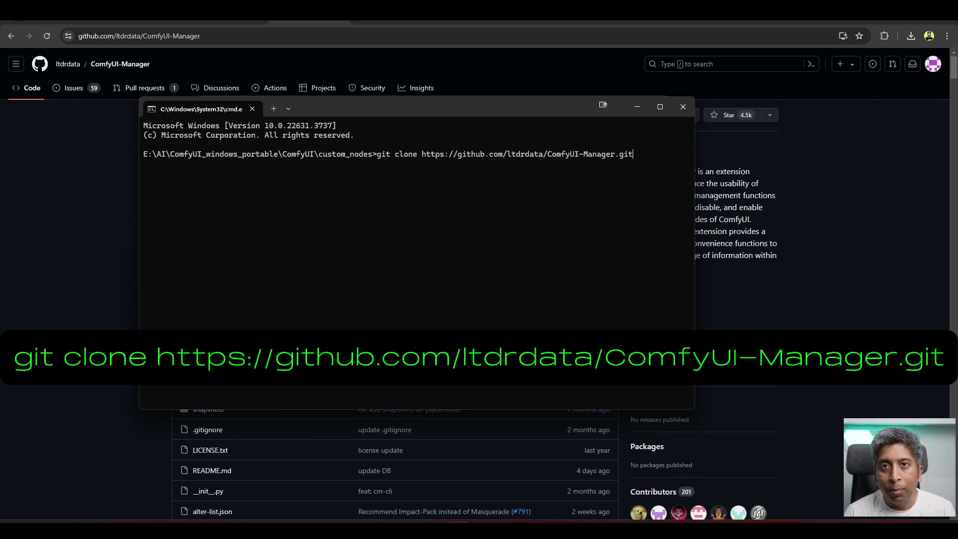
{"action": "key", "text": "Return"}
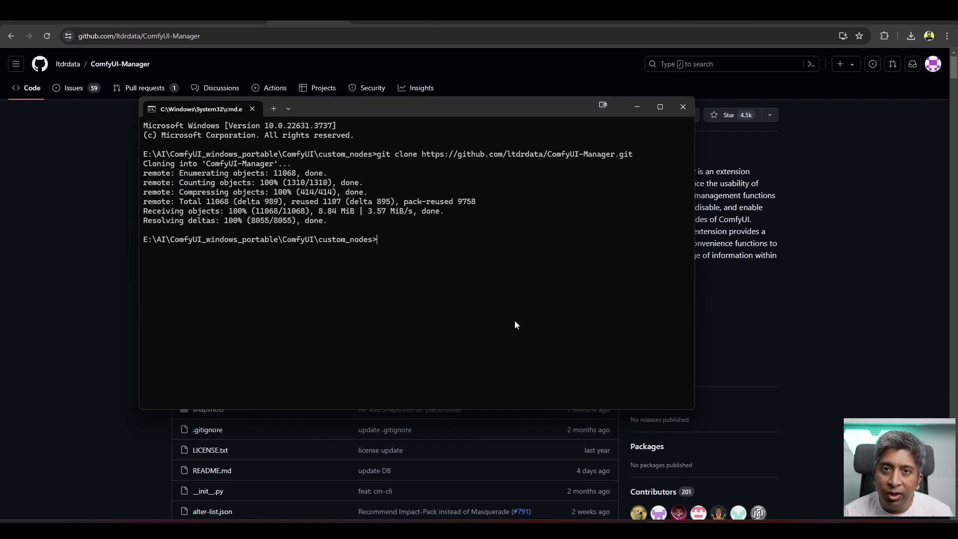
- Close the clone window and server console, then relaunch ComfyUI via run_nvidia_gpu.bat
{"action": "left_click", "coordinate": [683, 107]}
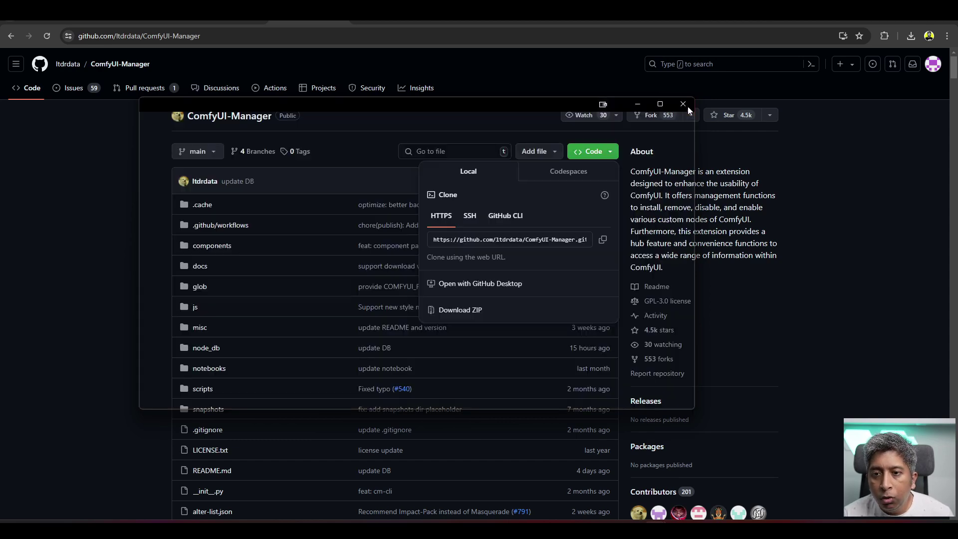
{"action": "mouse_move", "coordinate": [838, 20]}
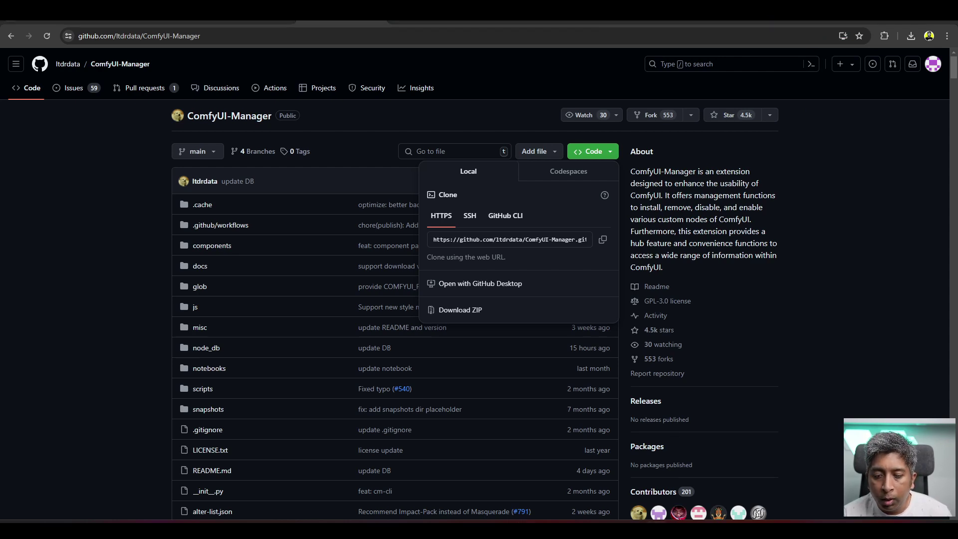
{"action": "key", "text": "alt+Tab"}
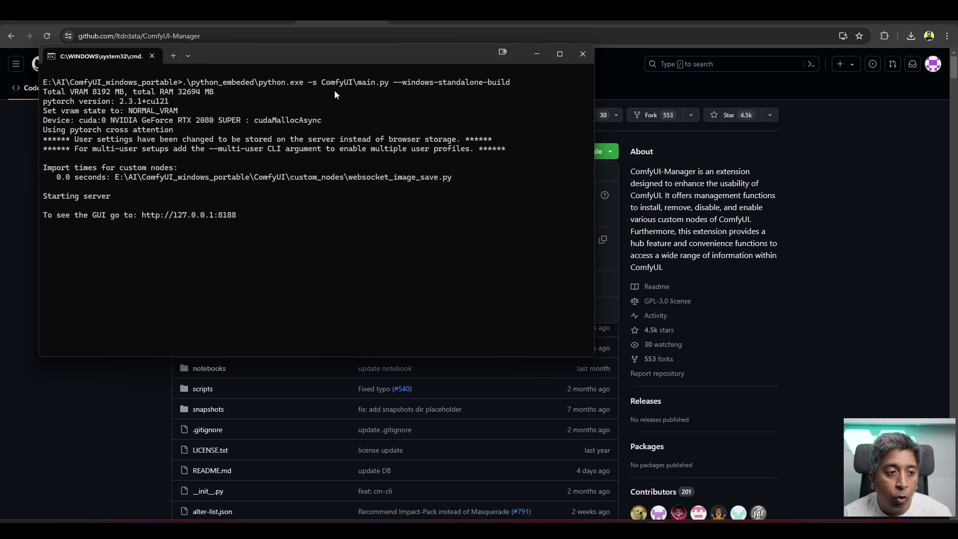
{"action": "left_click", "coordinate": [582, 54]}
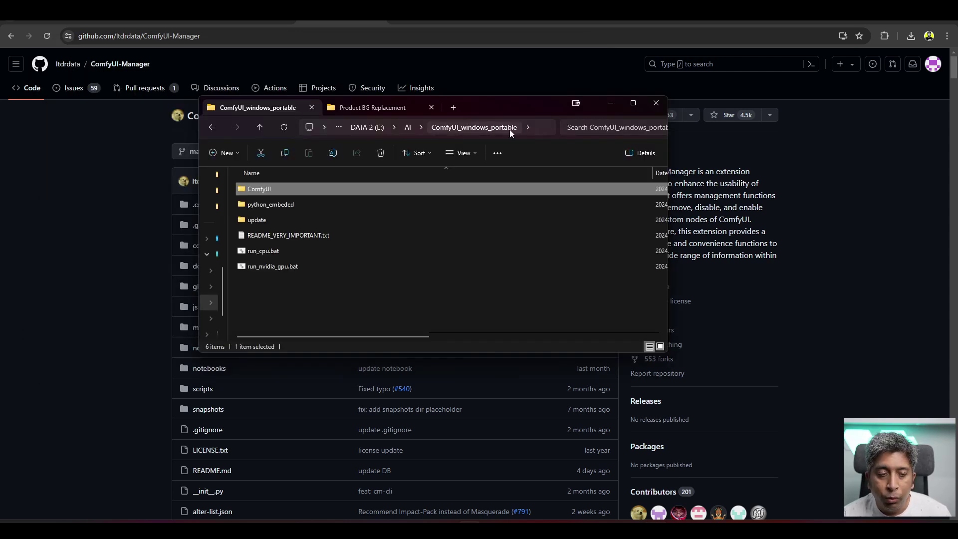
{"action": "double_click", "coordinate": [276, 268]}
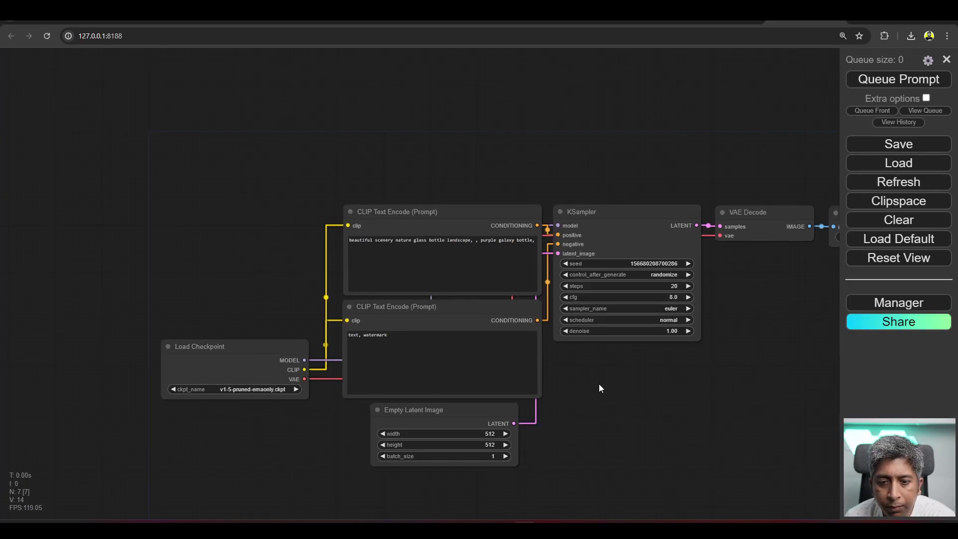
{"action": "left_click_drag", "start_coordinate": [598, 384], "coordinate": [555, 342]}
{"action": "scroll", "coordinate": [534, 342], "scroll_direction": "down", "scroll_amount": 1}
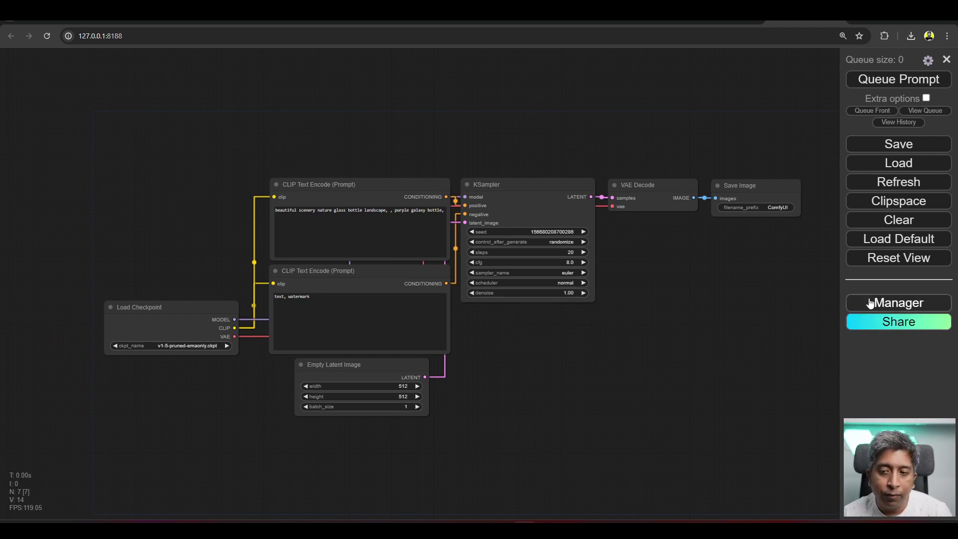
- Review the Realistic Vision V6.0 B1 page on Civitai, then show Downloads with its checkpoint
{"action": "left_click", "coordinate": [751, 86]}
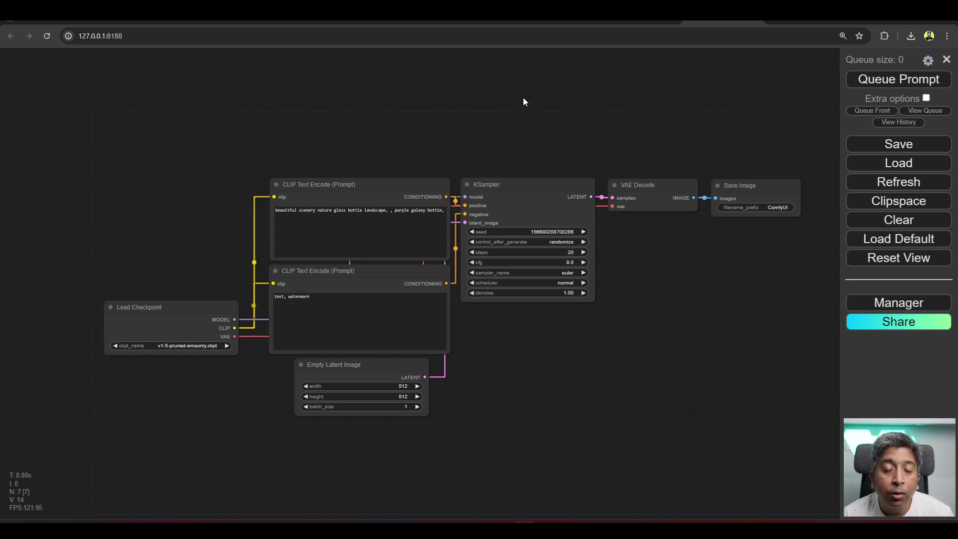
{"action": "left_click", "coordinate": [810, 21]}
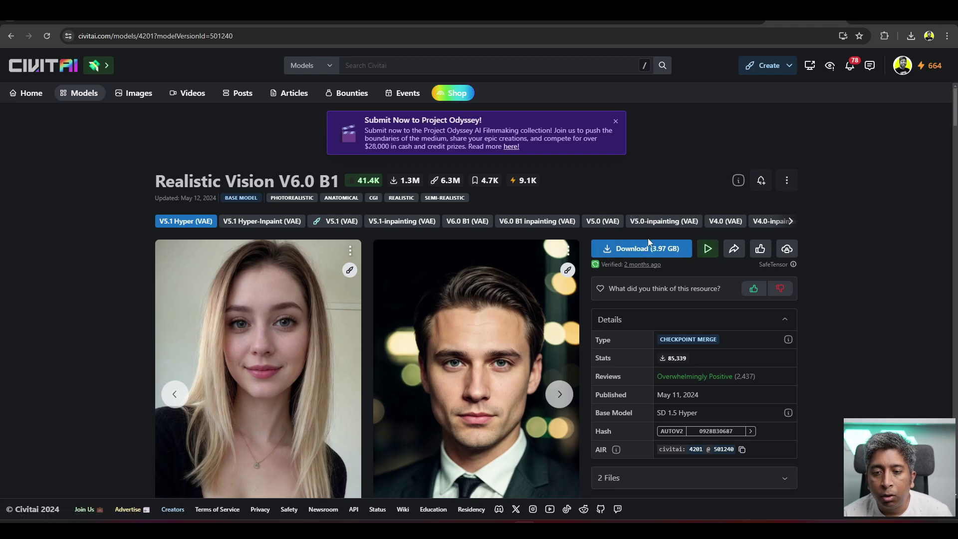
{"action": "key", "text": "ctrl+Tab"}
{"action": "left_click", "coordinate": [461, 522]}
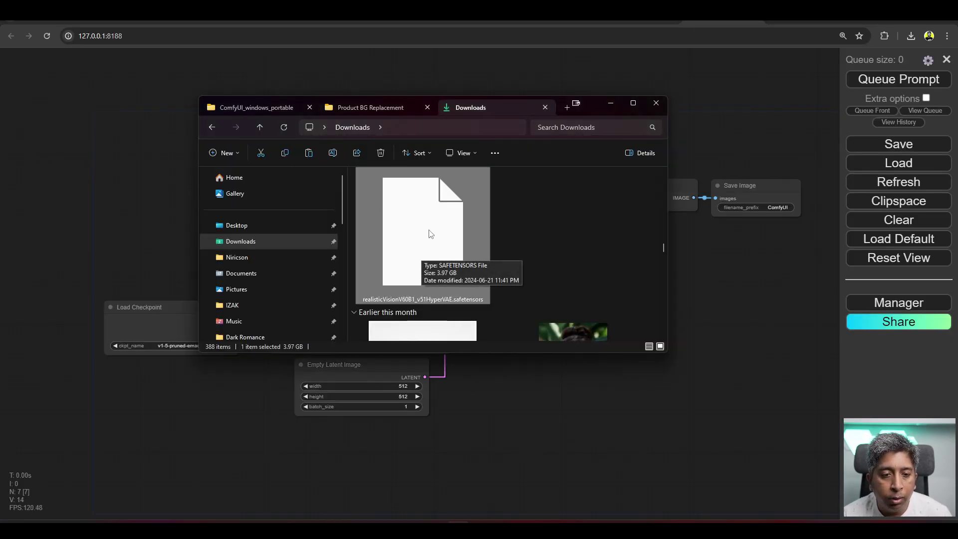
- Cut realisticVisionV60B1_v51HyperVAE.safetensors from Downloads and paste it into ComfyUI\models\checkpoints
{"action": "key", "text": "ctrl+x"}
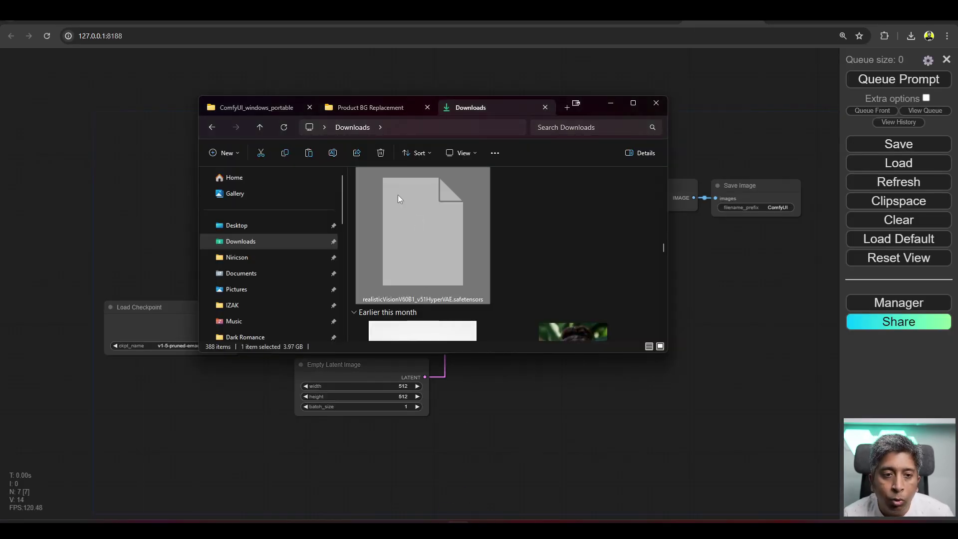
{"action": "left_click", "coordinate": [248, 107]}
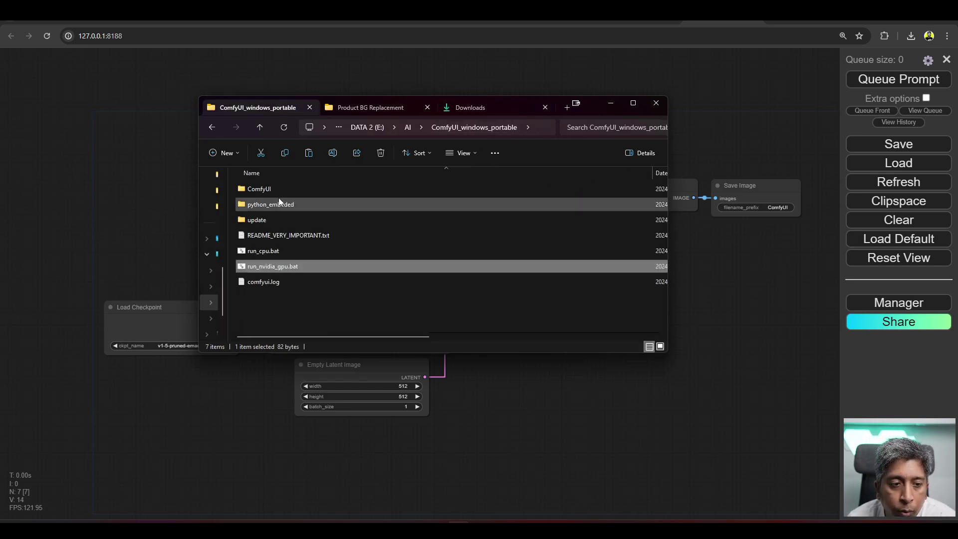
{"action": "left_click", "coordinate": [262, 189]}
{"action": "double_click", "coordinate": [262, 188]}
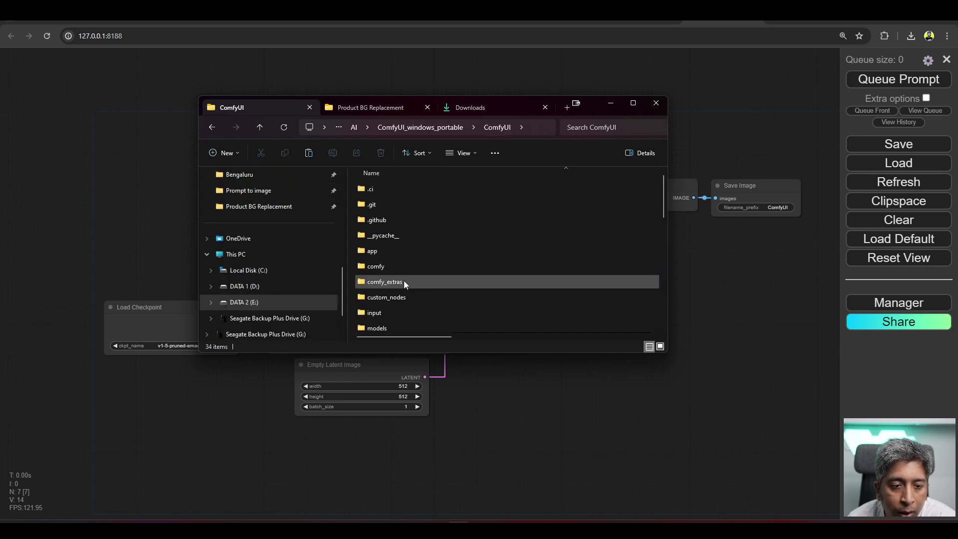
{"action": "scroll", "coordinate": [278, 268], "scroll_direction": "down", "scroll_amount": 2}
{"action": "double_click", "coordinate": [266, 248]}
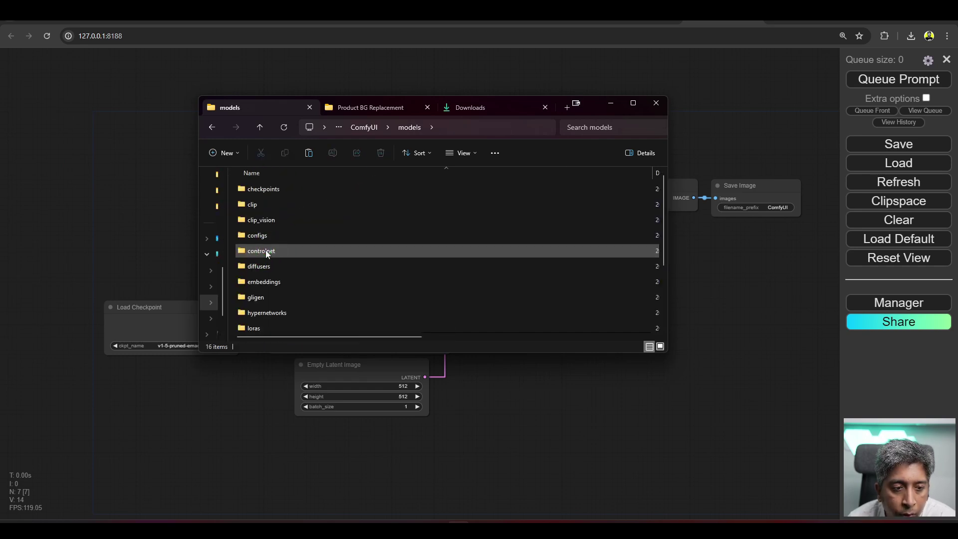
{"action": "double_click", "coordinate": [269, 189]}
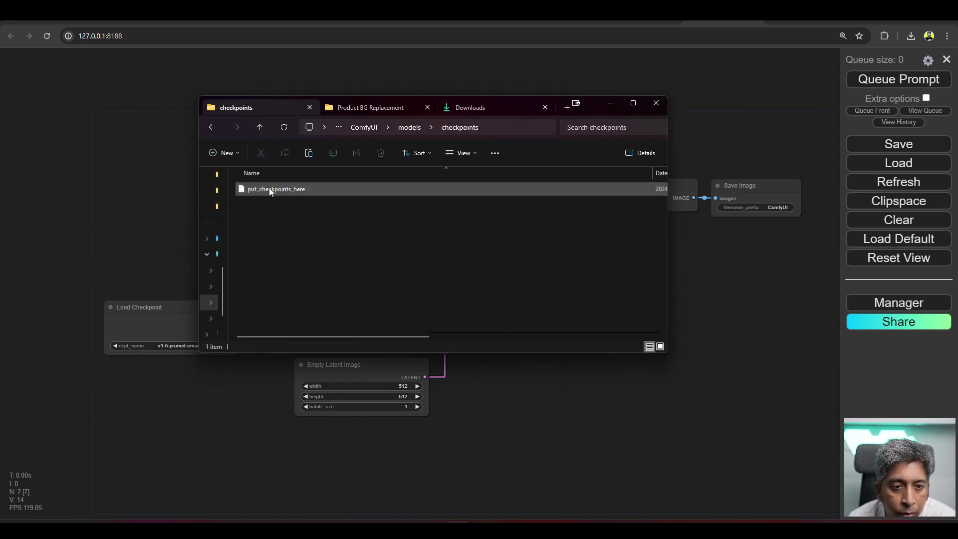
{"action": "key", "text": "ctrl+v"}
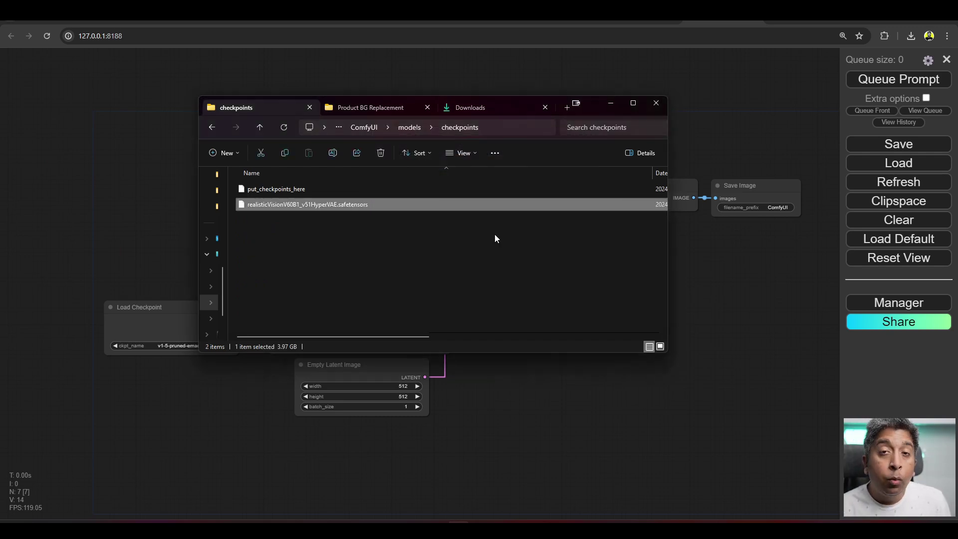
- Refresh the model list and place the widened Load Checkpoint node beside the CLIP Text Encode nodes
{"action": "left_click", "coordinate": [760, 289]}
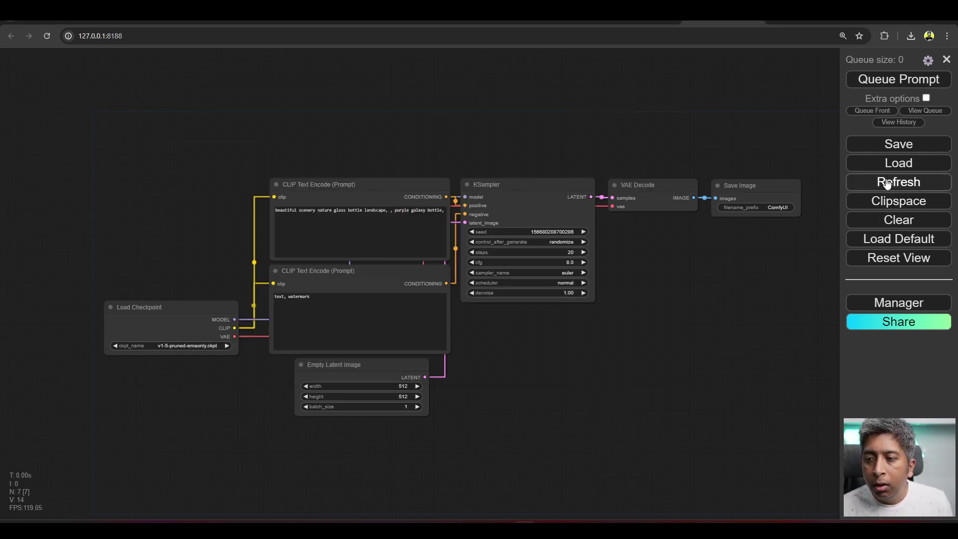
{"action": "left_click", "coordinate": [902, 185]}
{"action": "left_click_drag", "start_coordinate": [161, 307], "coordinate": [105, 288]}
{"action": "left_click_drag", "start_coordinate": [177, 337], "coordinate": [232, 339]}
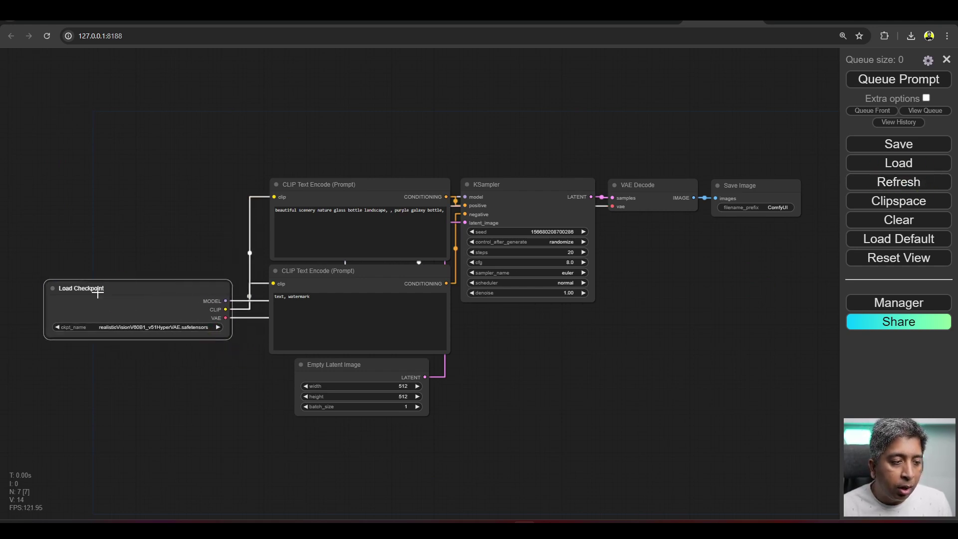
{"action": "left_click_drag", "start_coordinate": [97, 289], "coordinate": [127, 187]}
{"action": "left_click", "coordinate": [163, 298]}
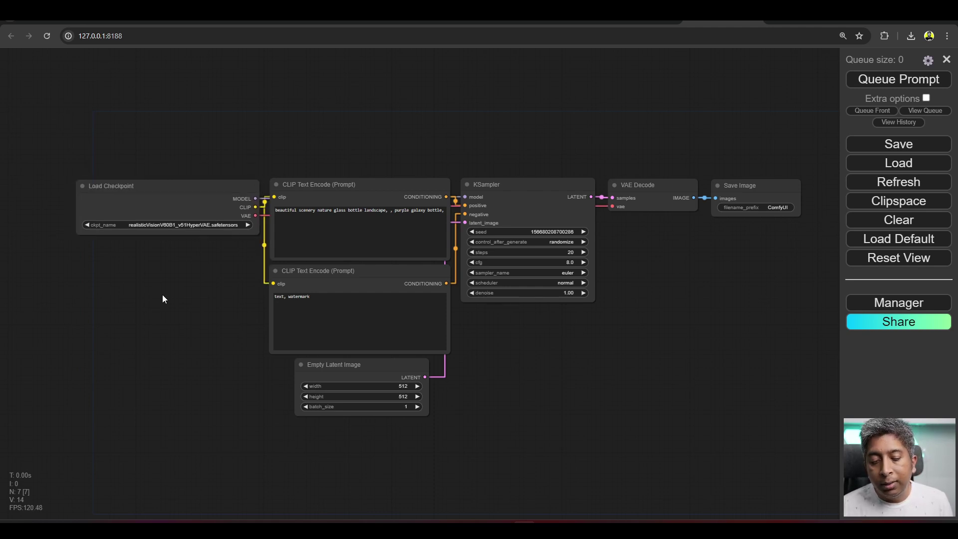
- Drag the product background replacement workflow PNG onto the canvas and dismiss the missing-nodes warning
{"action": "key", "text": "alt+Tab"}
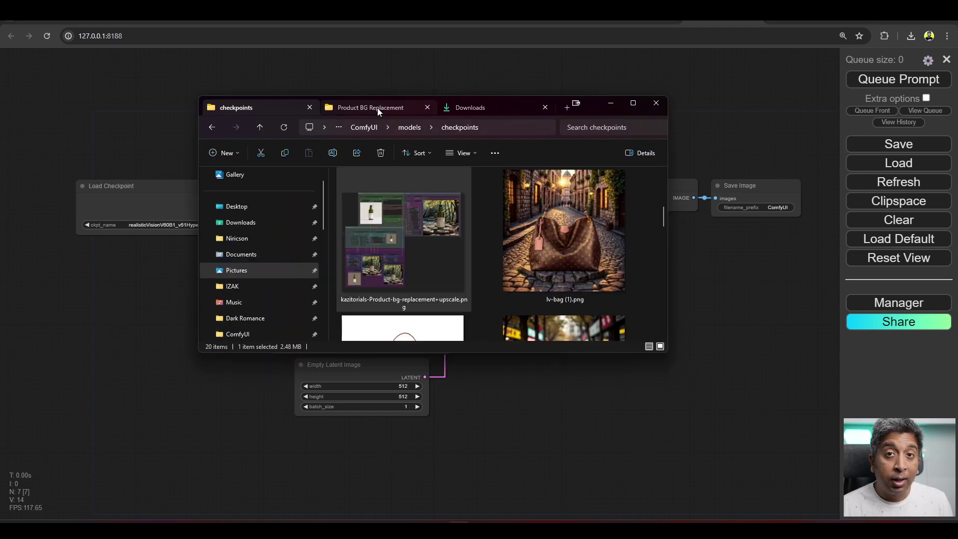
{"action": "left_click_drag", "start_coordinate": [394, 248], "coordinate": [729, 274]}
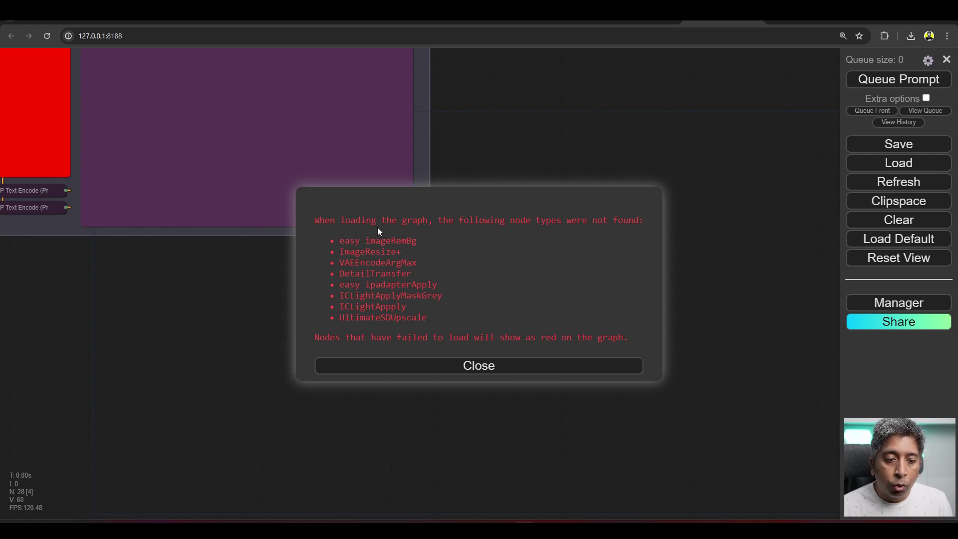
{"action": "left_click", "coordinate": [479, 365]}
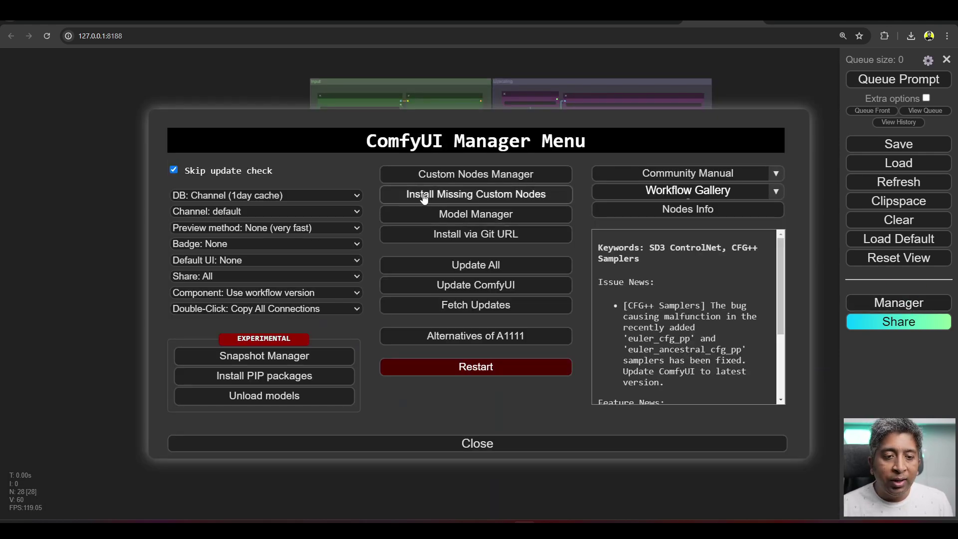
- List the missing custom nodes, search 'kijai' and 'IP Adapter', and install ComfyUI_IPAdapter_plus
{"action": "left_click", "coordinate": [485, 198]}
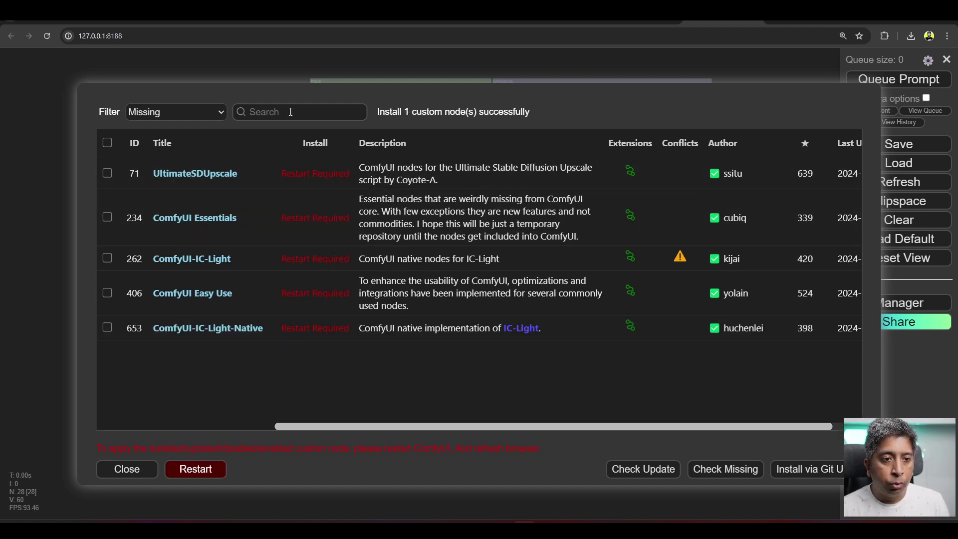
{"action": "left_click", "coordinate": [284, 107]}
{"action": "type", "text": "kijai"}
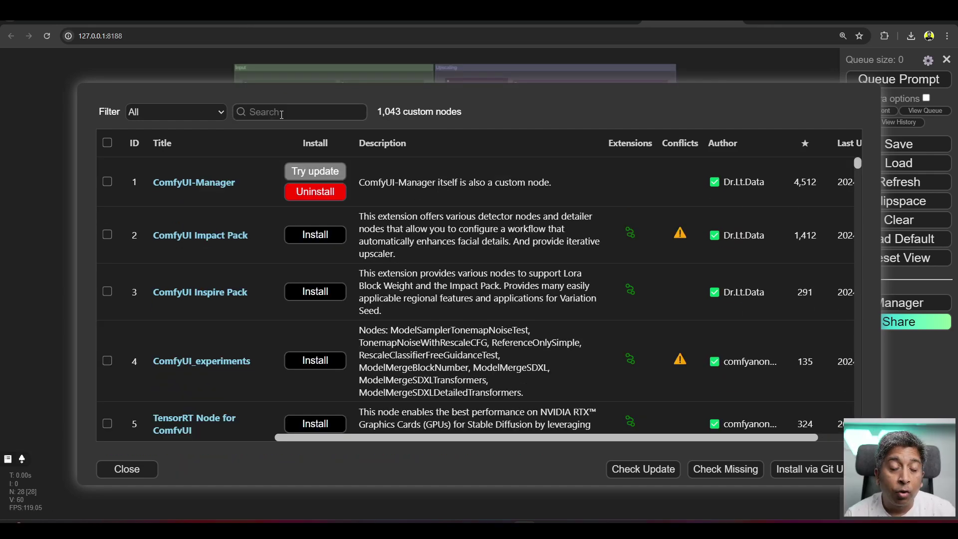
{"action": "left_click", "coordinate": [281, 114]}
{"action": "type", "text": "IP"}
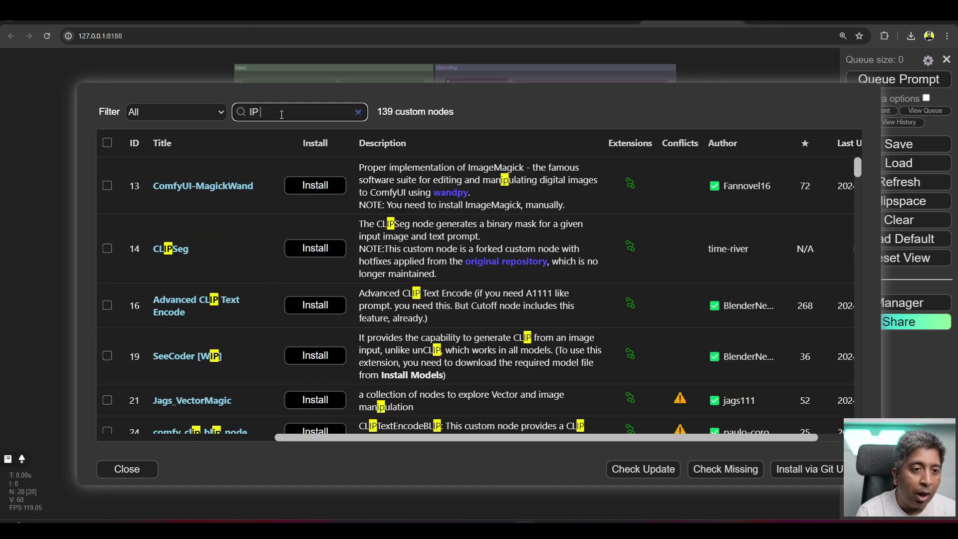
{"action": "type", "text": " Adapter"}
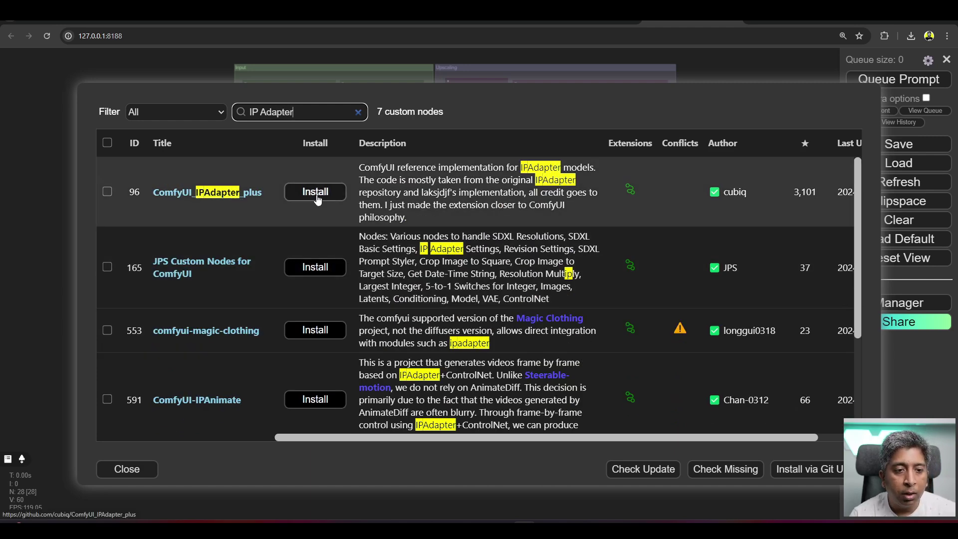
{"action": "left_click", "coordinate": [315, 194]}
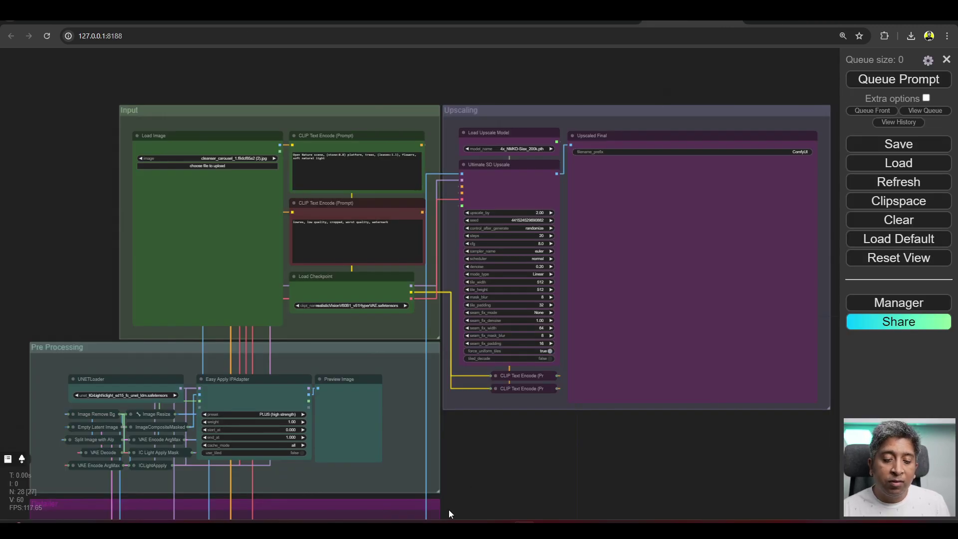
- Cut both IC-Light model files from Downloads and go to ComfyUI\models\unet
{"action": "key", "text": "alt+Tab"}
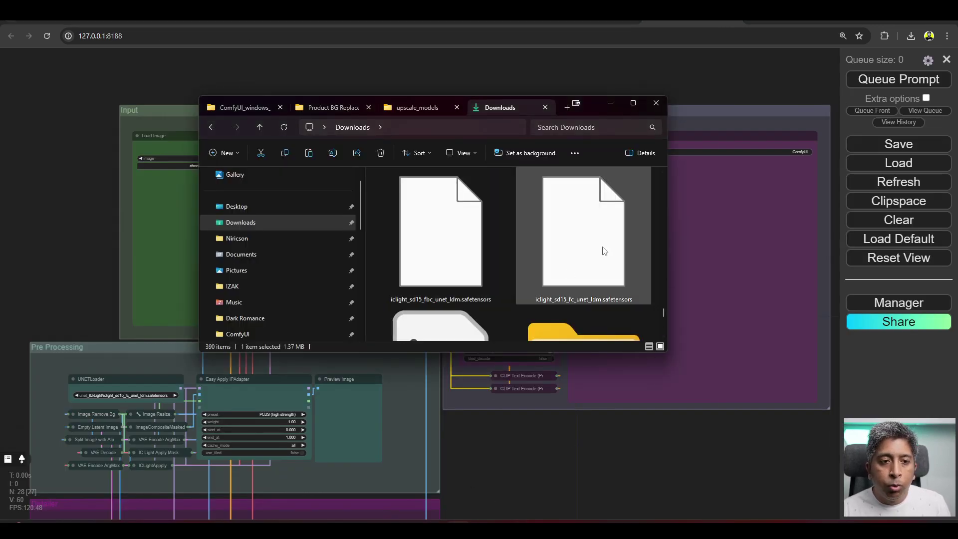
{"action": "left_click", "coordinate": [499, 234]}
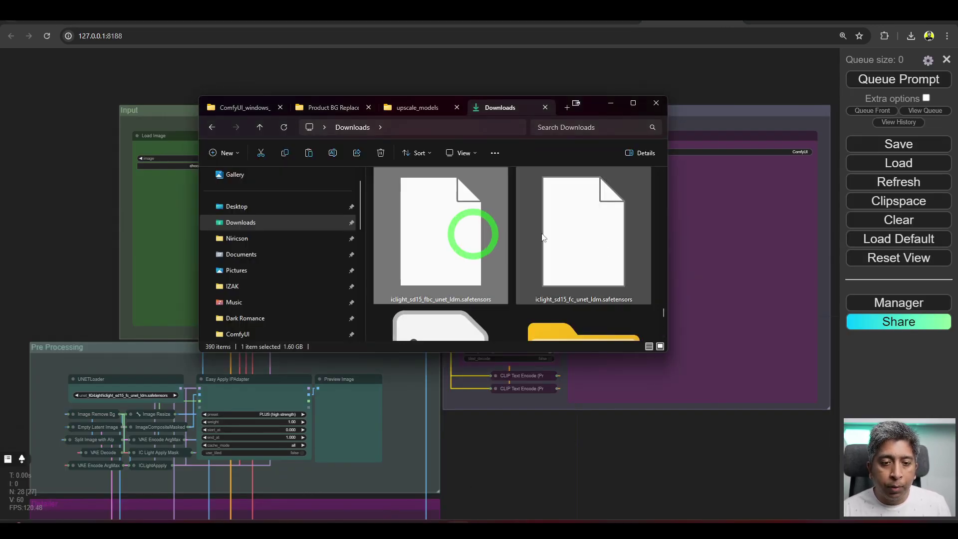
{"action": "left_click", "coordinate": [596, 235], "text": "ctrl"}
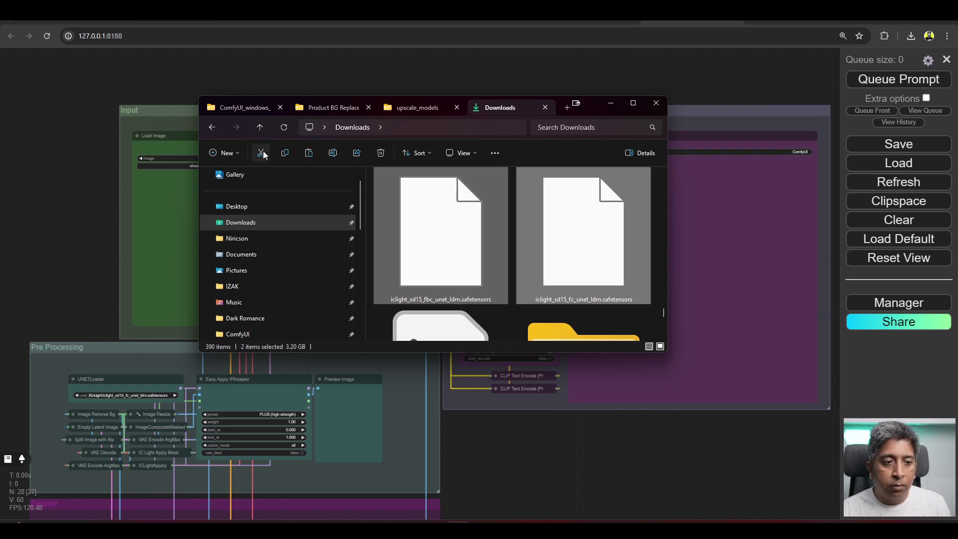
{"action": "left_click", "coordinate": [261, 153]}
{"action": "left_click", "coordinate": [238, 105]}
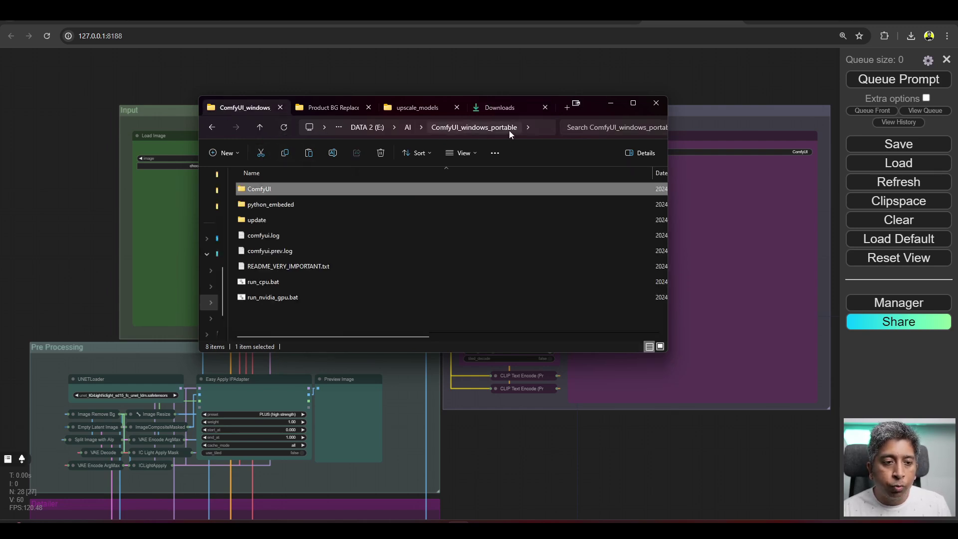
{"action": "double_click", "coordinate": [261, 190]}
{"action": "left_click", "coordinate": [265, 326]}
{"action": "double_click", "coordinate": [265, 326]}
{"action": "scroll", "coordinate": [272, 322], "scroll_direction": "down", "scroll_amount": 2}
{"action": "double_click", "coordinate": [252, 283]}
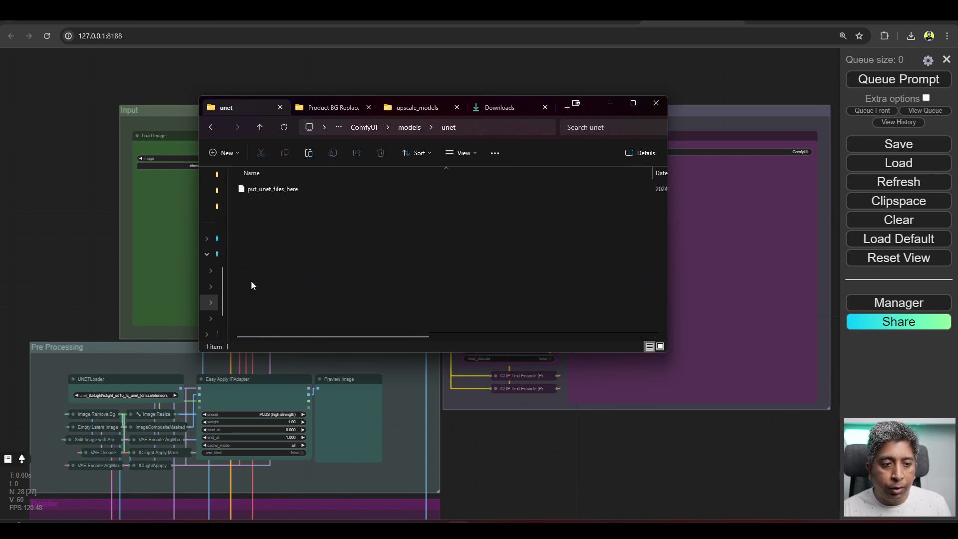
- Create a new folder named ic-light in unet and open it
{"action": "right_click", "coordinate": [262, 213]}
{"action": "mouse_move", "coordinate": [299, 311]}
{"action": "left_click", "coordinate": [418, 313]}
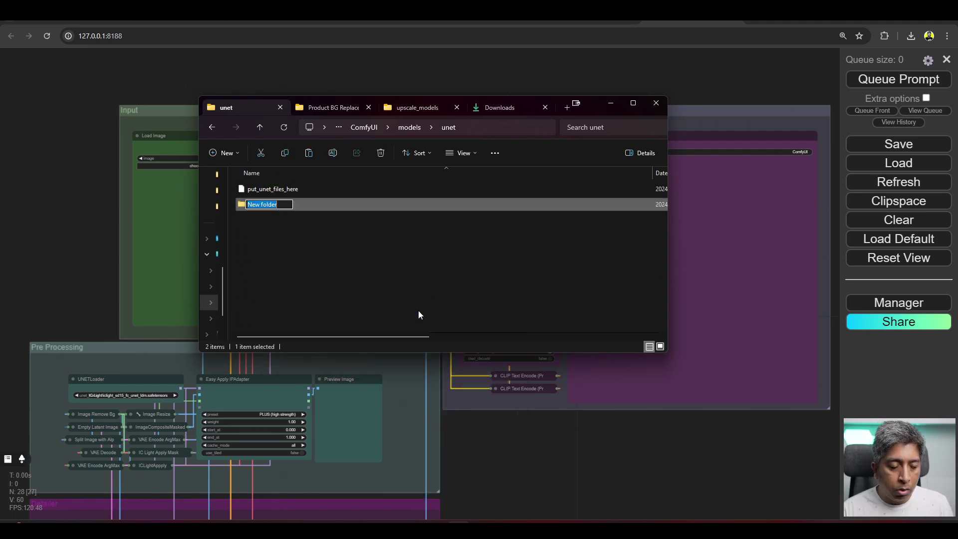
{"action": "type", "text": "ic-light"}
{"action": "key", "text": "Return"}
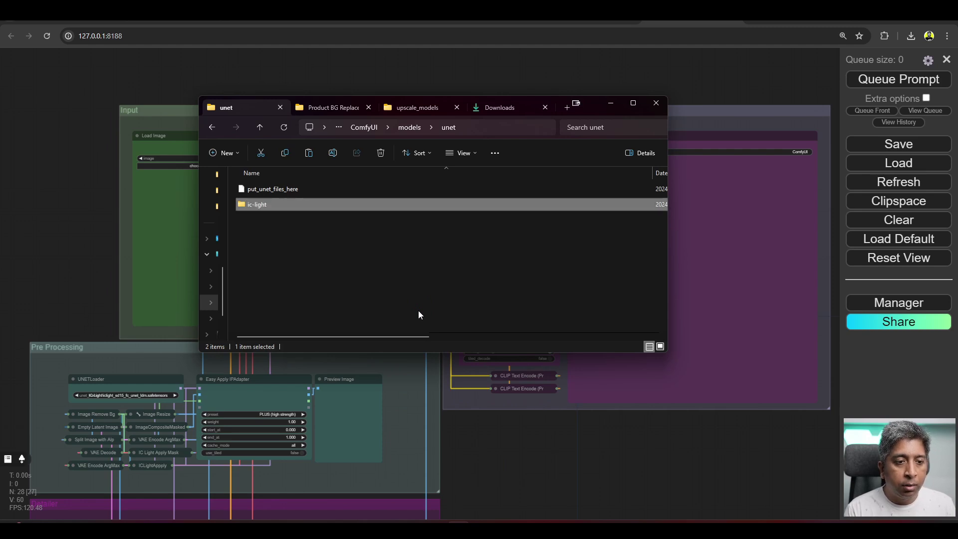
{"action": "key", "text": "Return"}
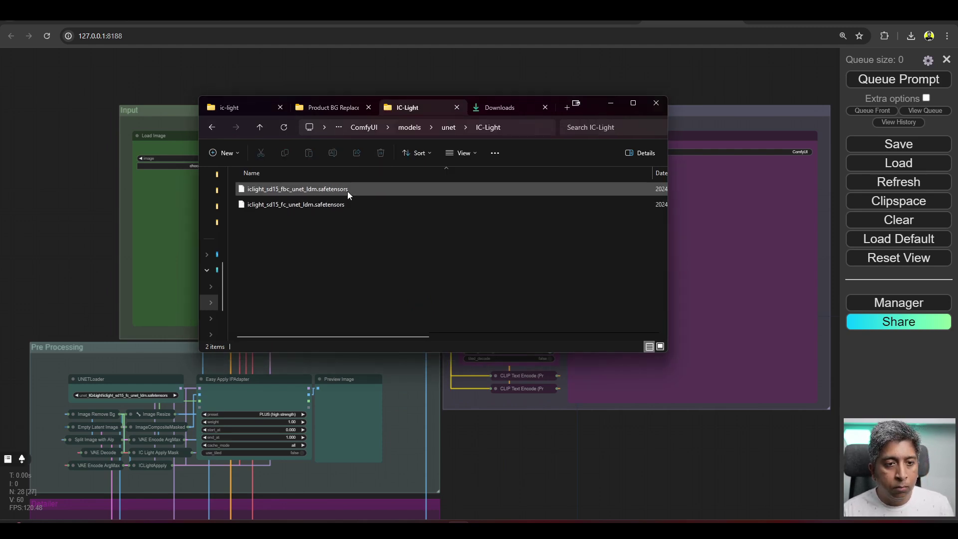
{"action": "key", "text": "ctrl+a"}
- Paste 4x_NMKD-Siax_200k.pth into ComfyUI\models\upscale_models
{"action": "left_click", "coordinate": [504, 108]}
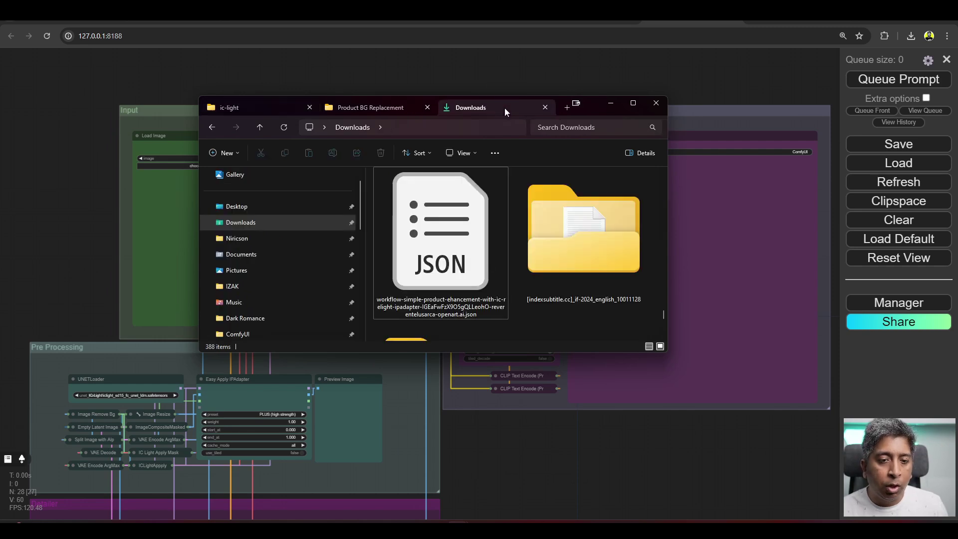
{"action": "left_click", "coordinate": [310, 265]}
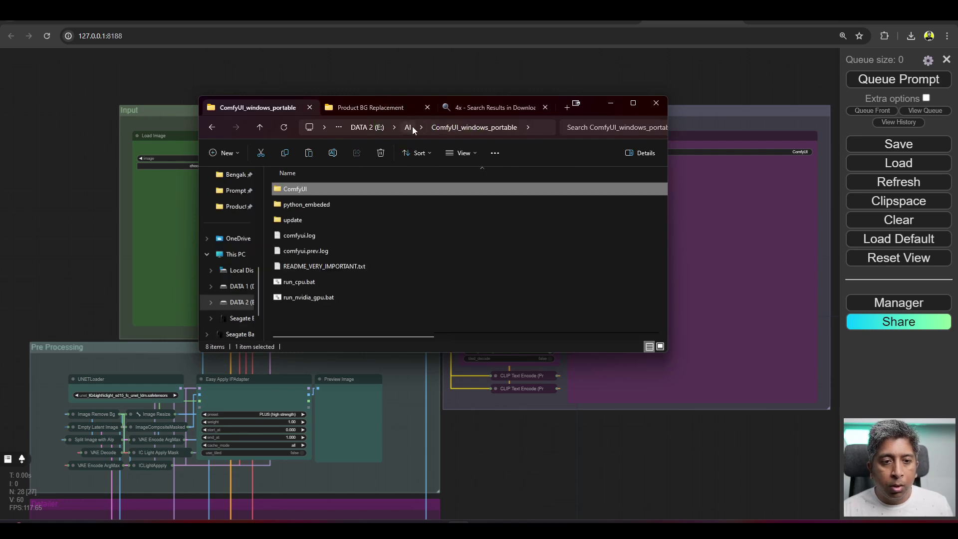
{"action": "double_click", "coordinate": [293, 191]}
{"action": "double_click", "coordinate": [295, 323]}
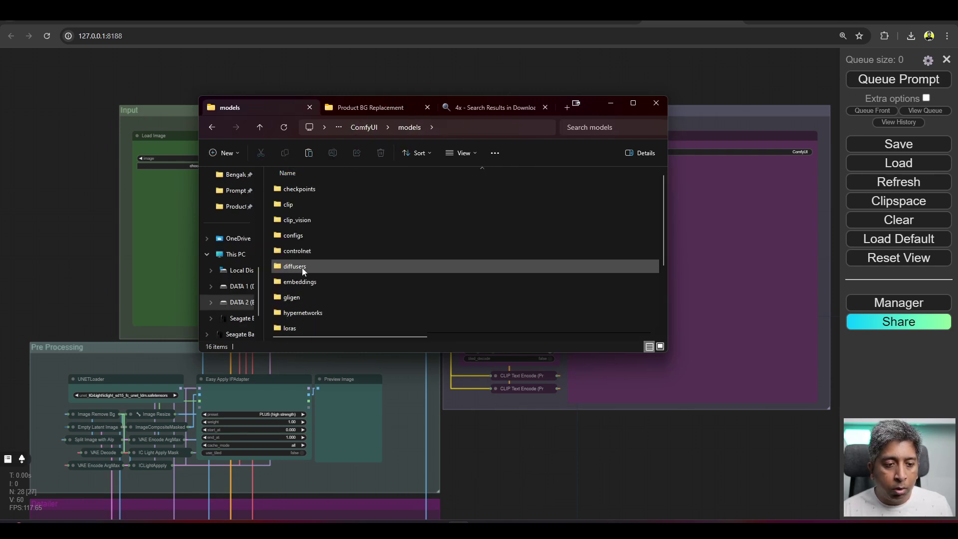
{"action": "scroll", "coordinate": [301, 268], "scroll_direction": "down", "scroll_amount": 2}
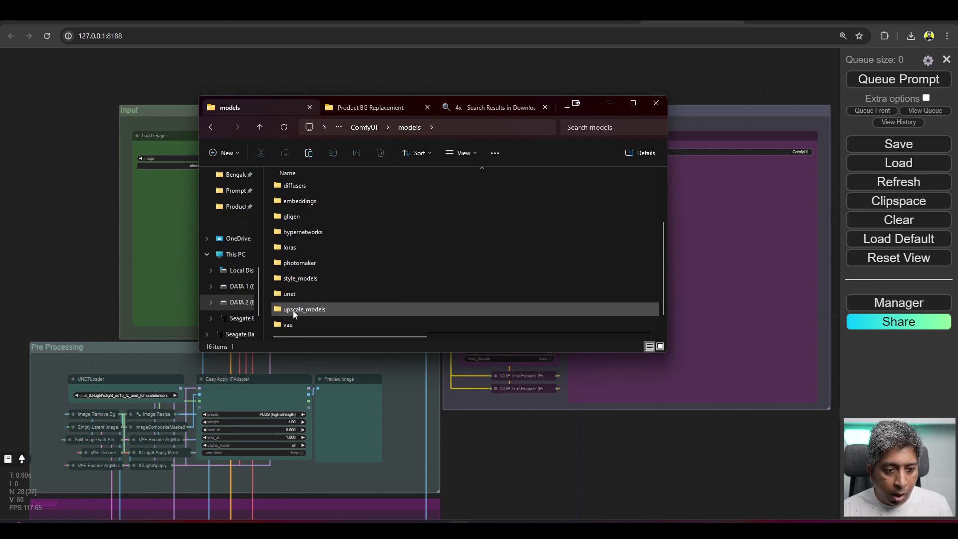
{"action": "double_click", "coordinate": [317, 312]}
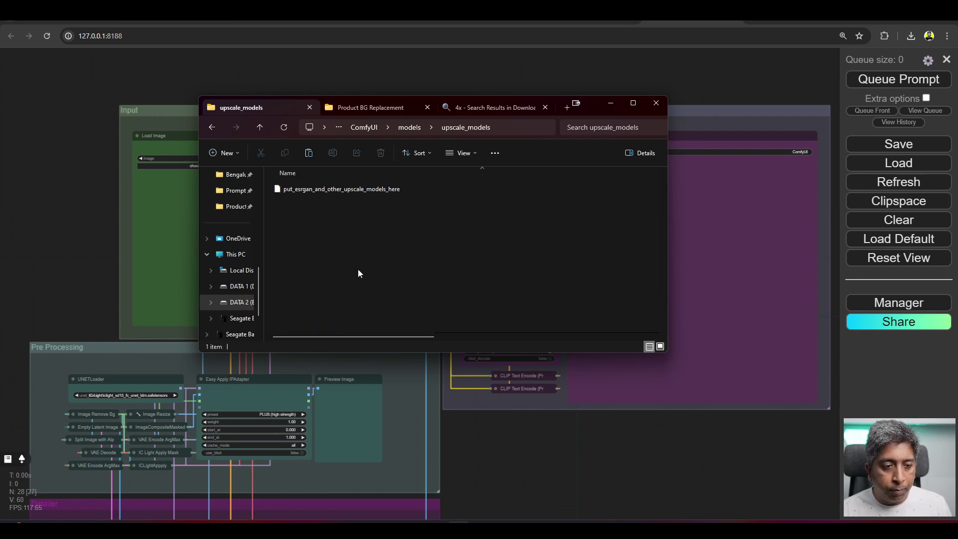
{"action": "key", "text": "ctrl+v"}
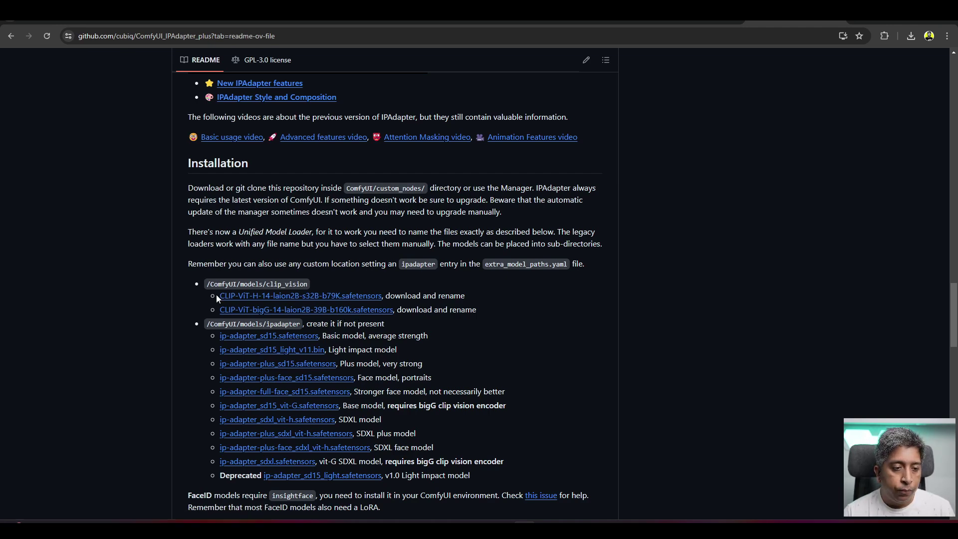
- Select the CLIP-ViT-H-14-laion2B-s32B-b79K.safetensors file name in the IPAdapter README
{"action": "left_click_drag", "start_coordinate": [216, 294], "coordinate": [382, 304]}
{"action": "key", "text": "ctrl+c"}
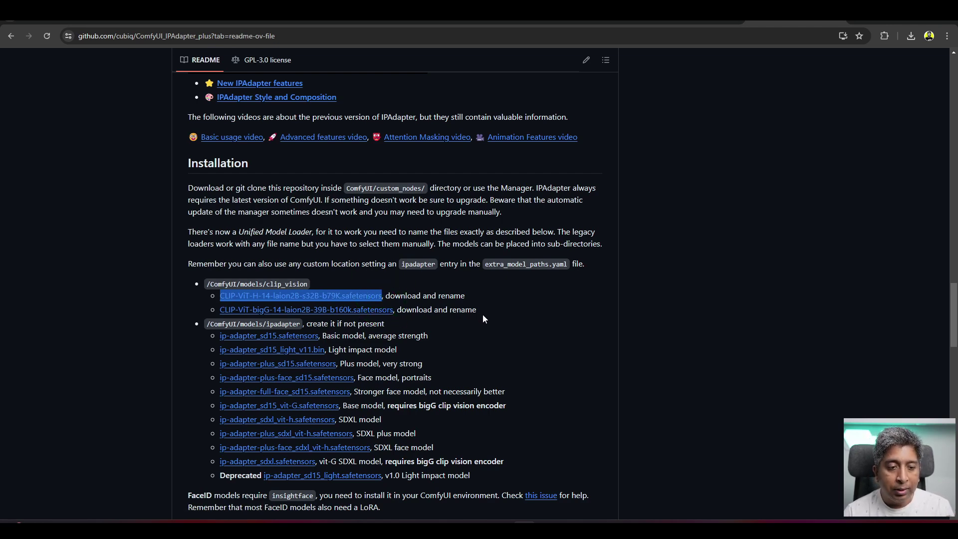
- Save the CLIP-ViT-H-14 download into E:\AI\ComfyUI_windows_portable\ComfyUI\models\clip_vision as CLIP-ViT-H-14-laion2B-s32B-b79K.safetensors
{"action": "left_click", "coordinate": [366, 297]}
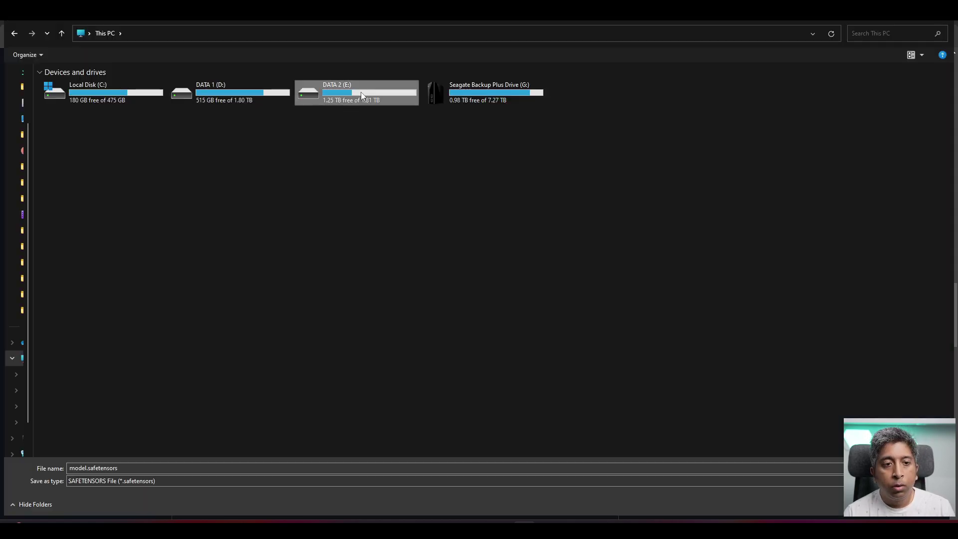
{"action": "double_click", "coordinate": [350, 92]}
{"action": "double_click", "coordinate": [114, 90]}
{"action": "left_click", "coordinate": [94, 89]}
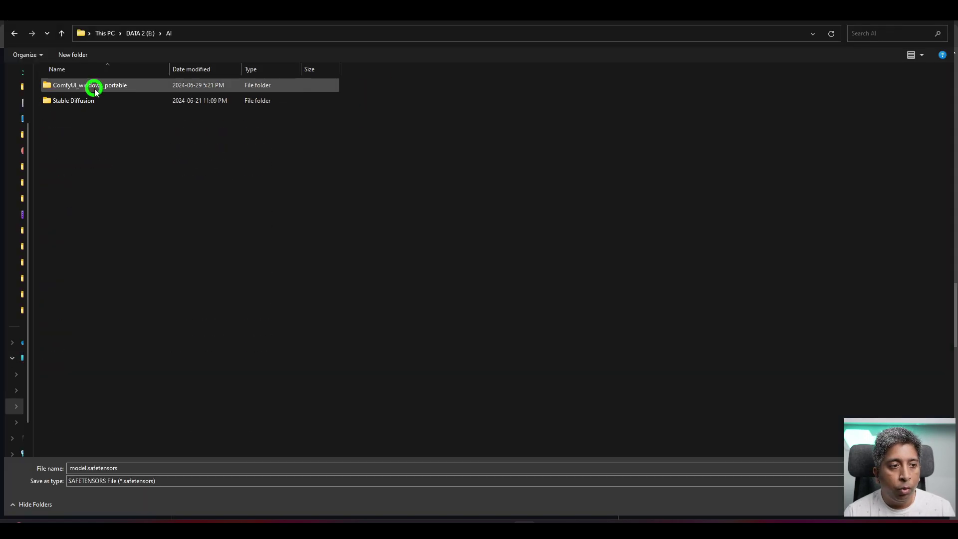
{"action": "double_click", "coordinate": [94, 88]}
{"action": "double_click", "coordinate": [94, 89]}
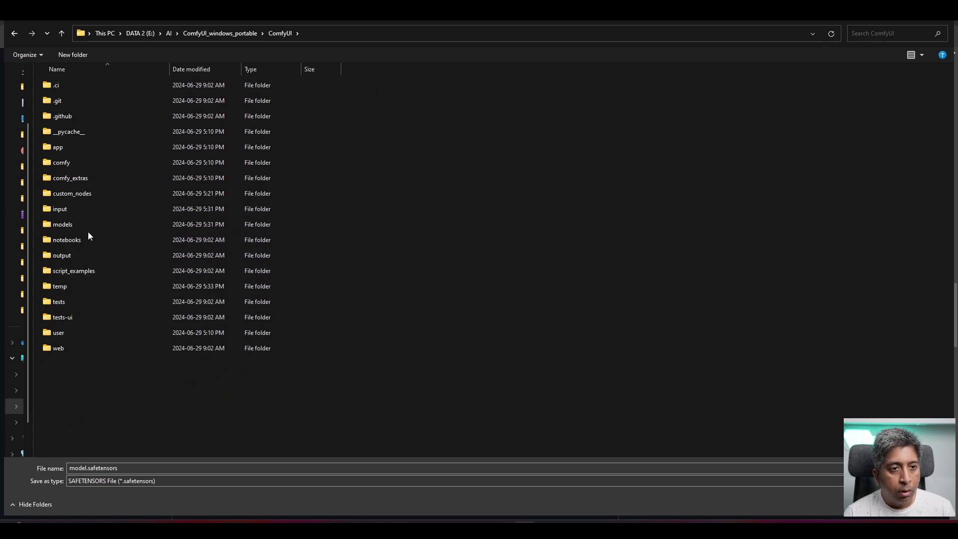
{"action": "double_click", "coordinate": [59, 225]}
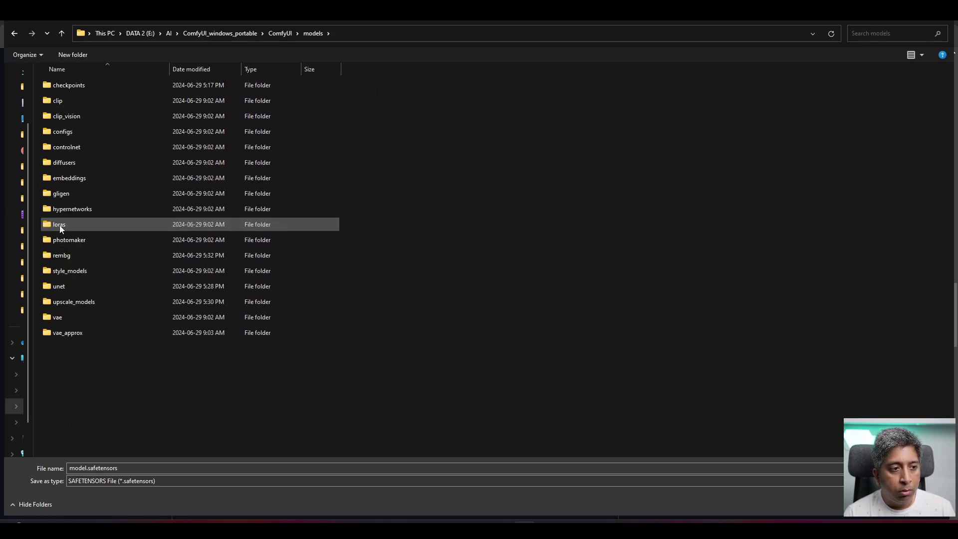
{"action": "double_click", "coordinate": [66, 116]}
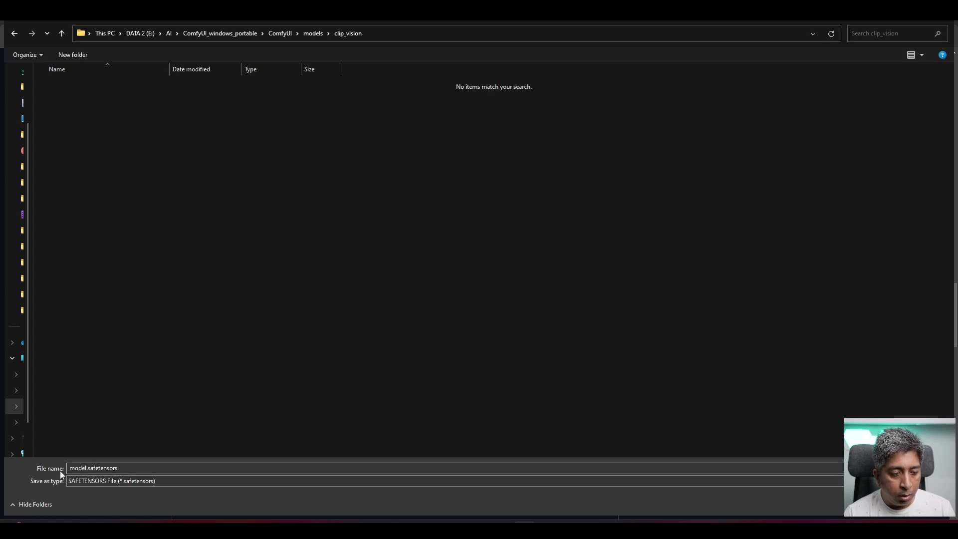
{"action": "left_click", "coordinate": [81, 469]}
{"action": "key", "text": "ctrl+v"}
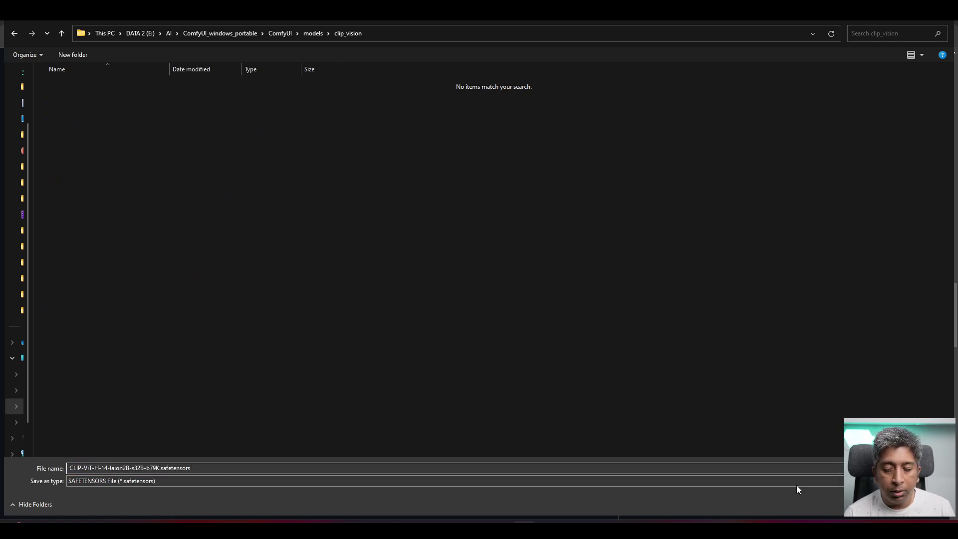
{"action": "key", "text": "Return"}
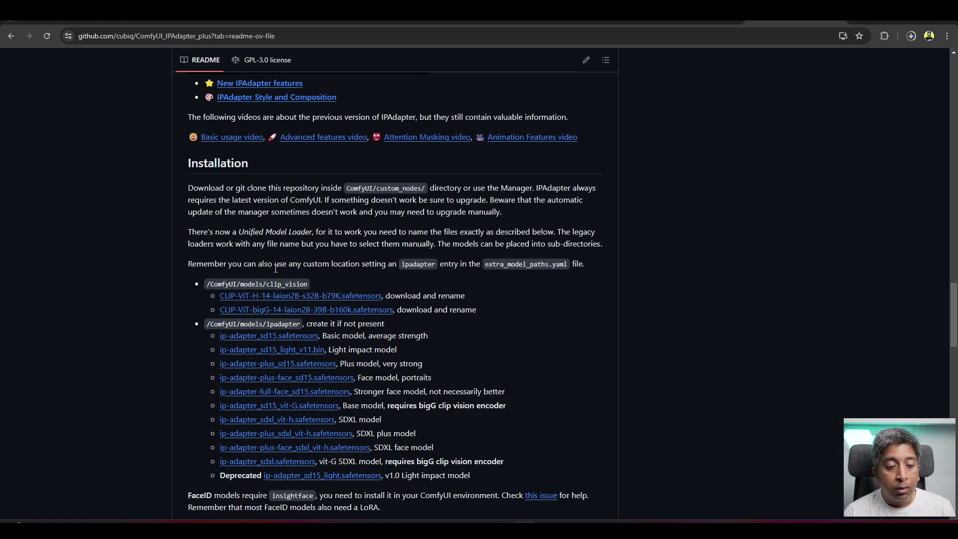
- Highlight the /ComfyUI/models/clip_vision and /ComfyUI/models/ipadapter folder paths in the README
{"action": "double_click", "coordinate": [237, 284]}
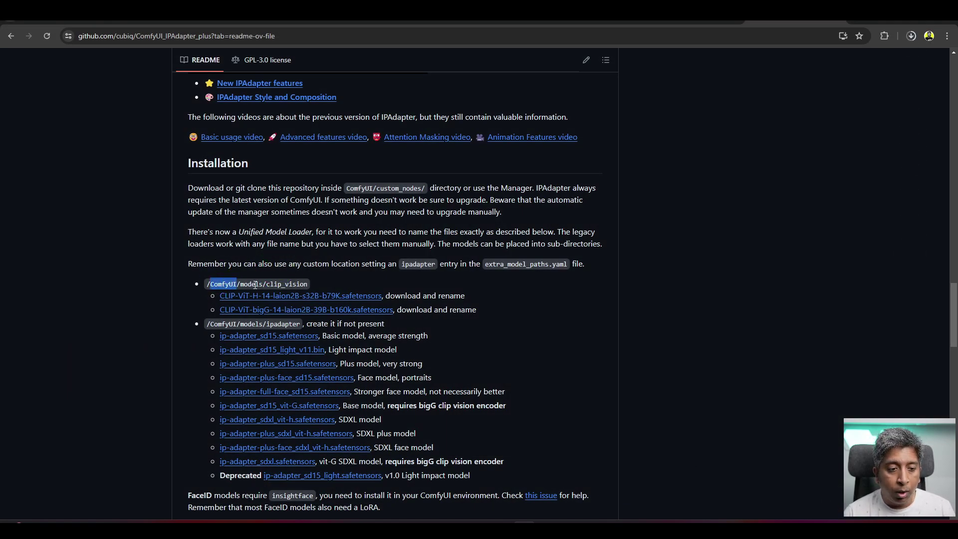
{"action": "double_click", "coordinate": [251, 284]}
{"action": "double_click", "coordinate": [282, 284]}
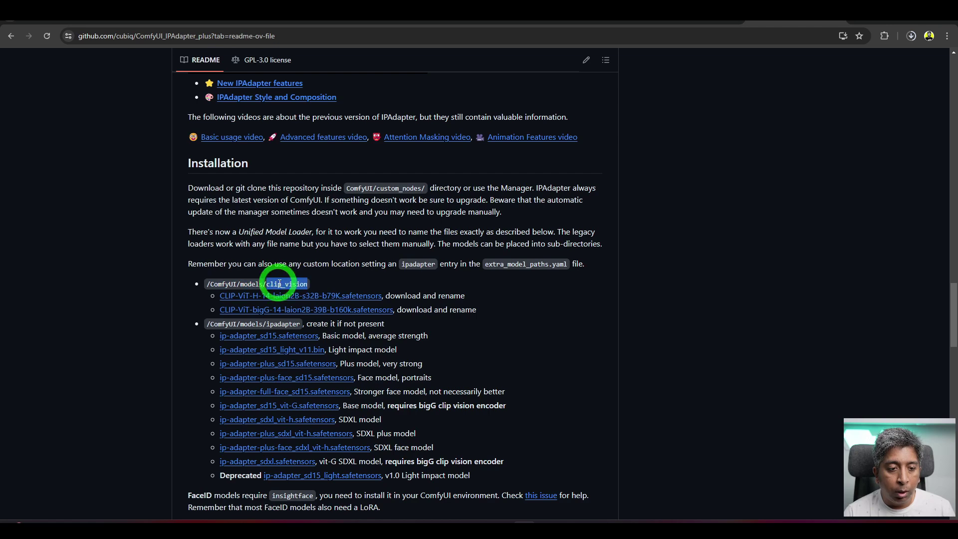
{"action": "left_click", "coordinate": [221, 322]}
{"action": "double_click", "coordinate": [221, 324]}
{"action": "double_click", "coordinate": [252, 324]}
{"action": "double_click", "coordinate": [283, 323]}
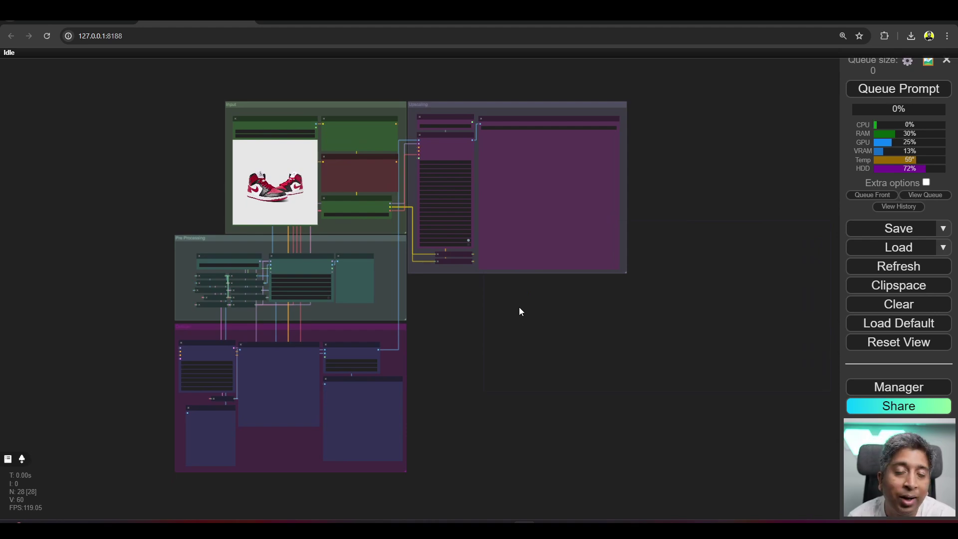
- Bring the Input and Upscaling groups into view and queue the whole workflow
{"action": "scroll", "coordinate": [205, 141], "scroll_direction": "up", "scroll_amount": 10}
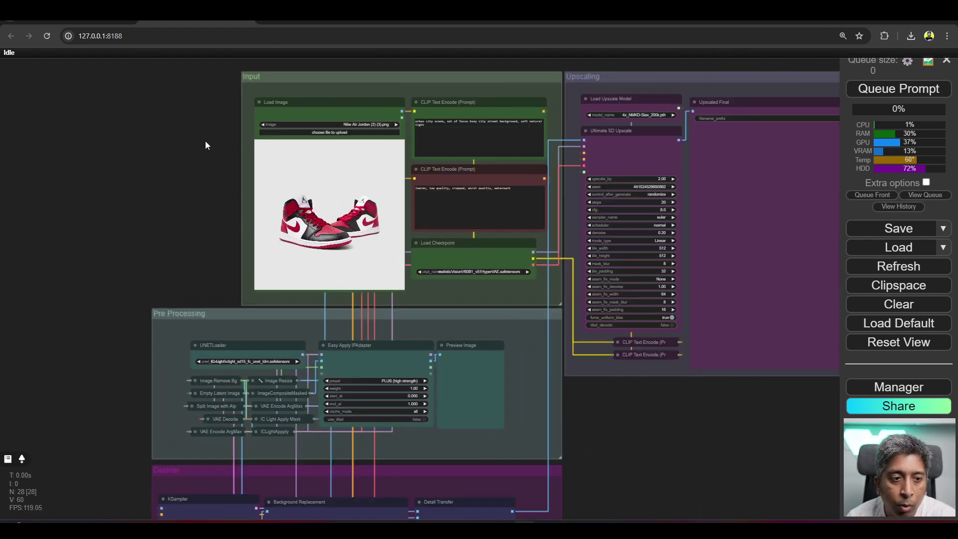
{"action": "left_click_drag", "start_coordinate": [197, 136], "coordinate": [151, 240]}
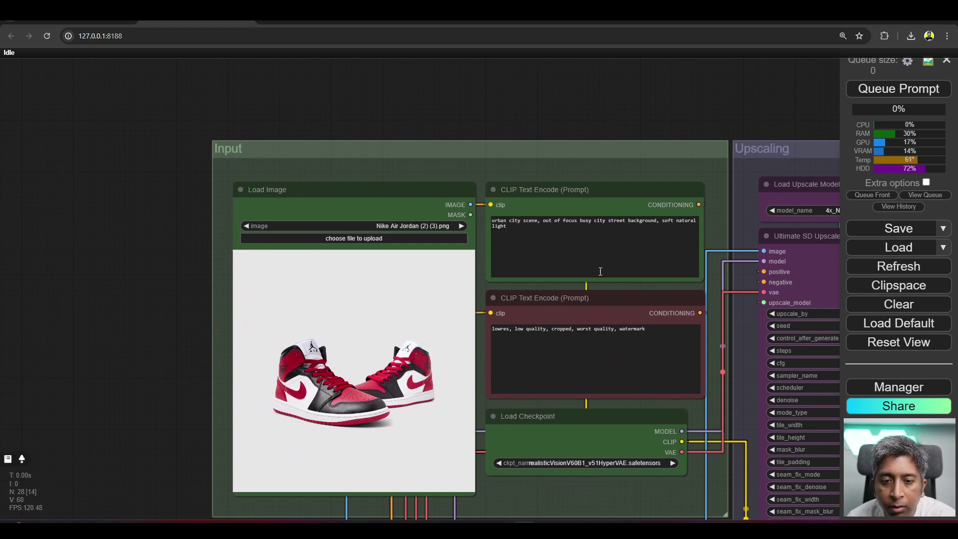
{"action": "left_click", "coordinate": [890, 91]}
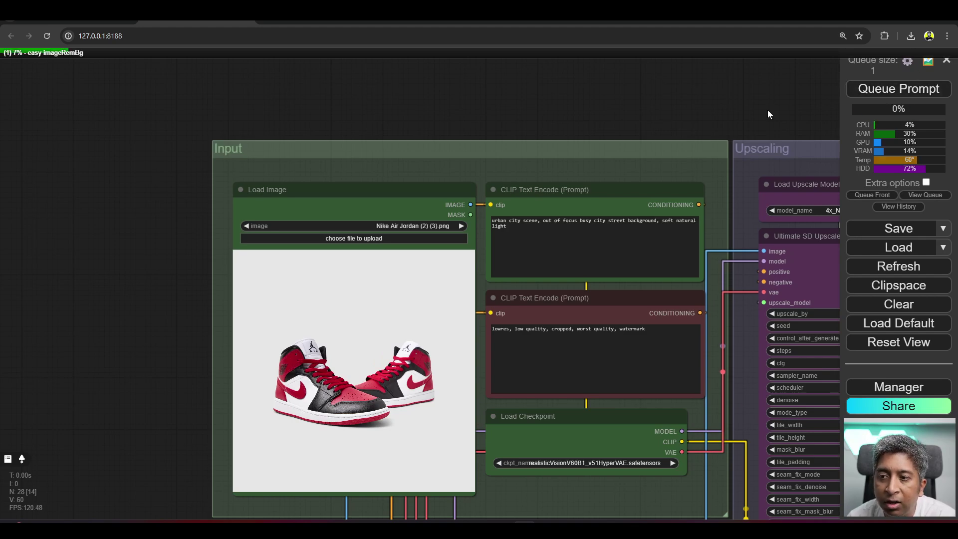
- Pan around the canvas while the run produces the upscaled cobblestone-street sneaker image
{"action": "scroll", "coordinate": [767, 114], "scroll_direction": "down", "scroll_amount": 6}
{"action": "left_click_drag", "start_coordinate": [500, 232], "coordinate": [249, 119]}
{"action": "left_click_drag", "start_coordinate": [659, 391], "coordinate": [502, 319]}
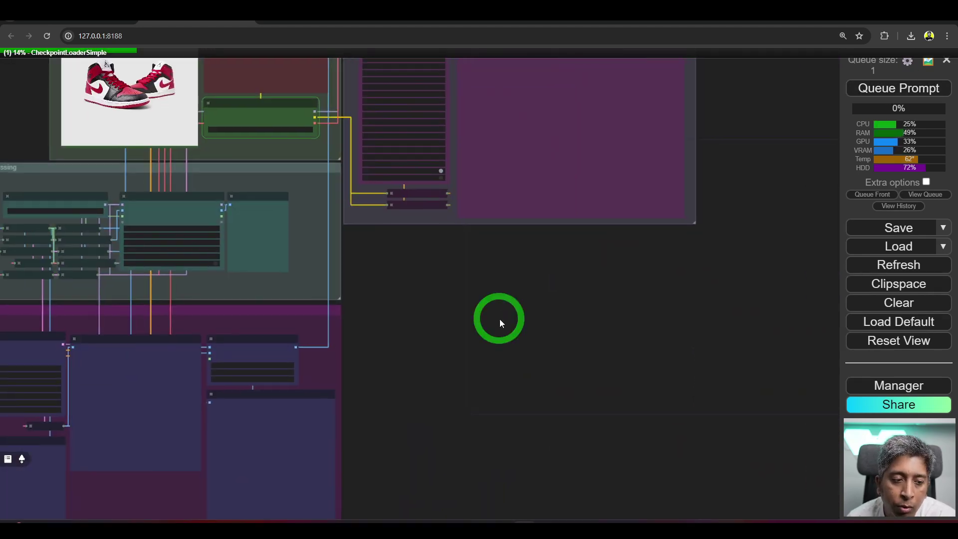
{"action": "scroll", "coordinate": [501, 318], "scroll_direction": "down", "scroll_amount": 5}
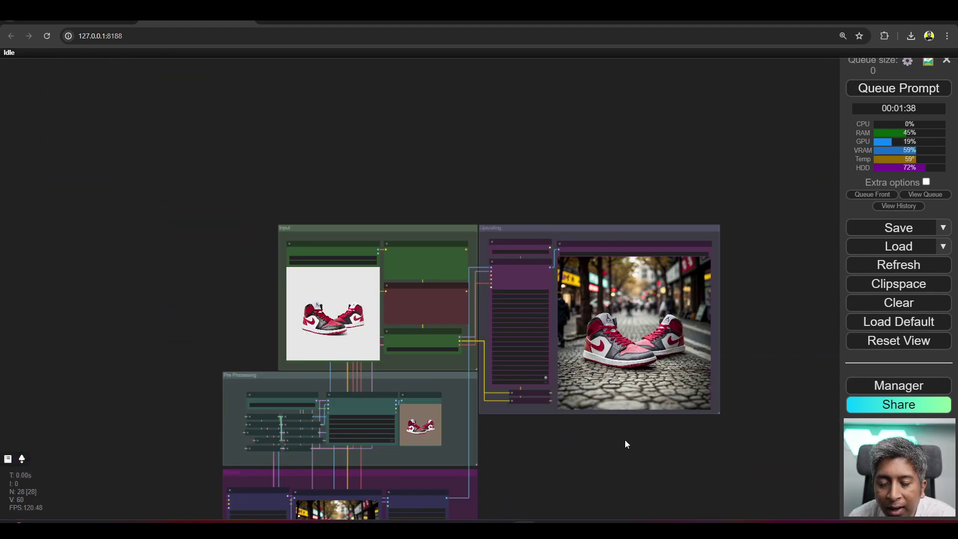
{"action": "scroll", "coordinate": [624, 436], "scroll_direction": "up", "scroll_amount": 5}
{"action": "scroll", "coordinate": [583, 444], "scroll_direction": "down", "scroll_amount": 2}
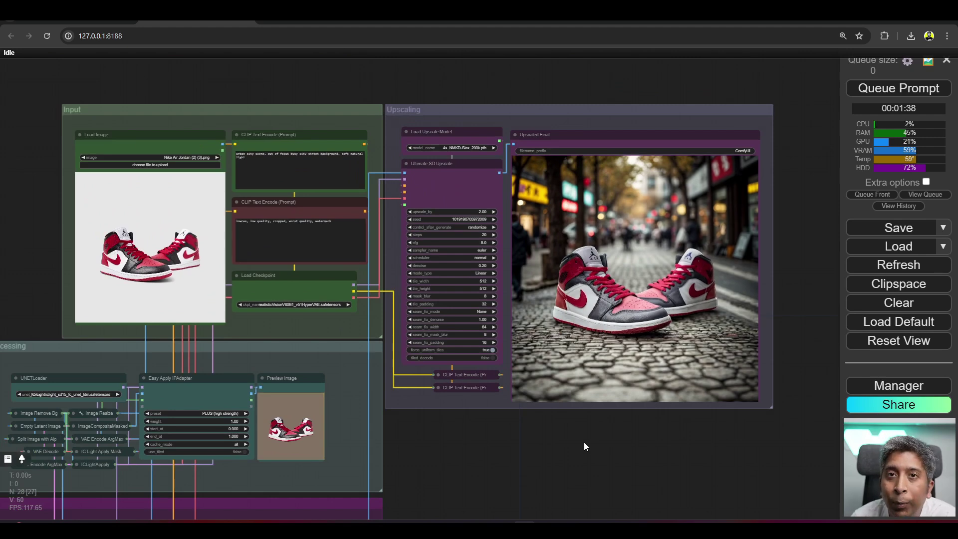